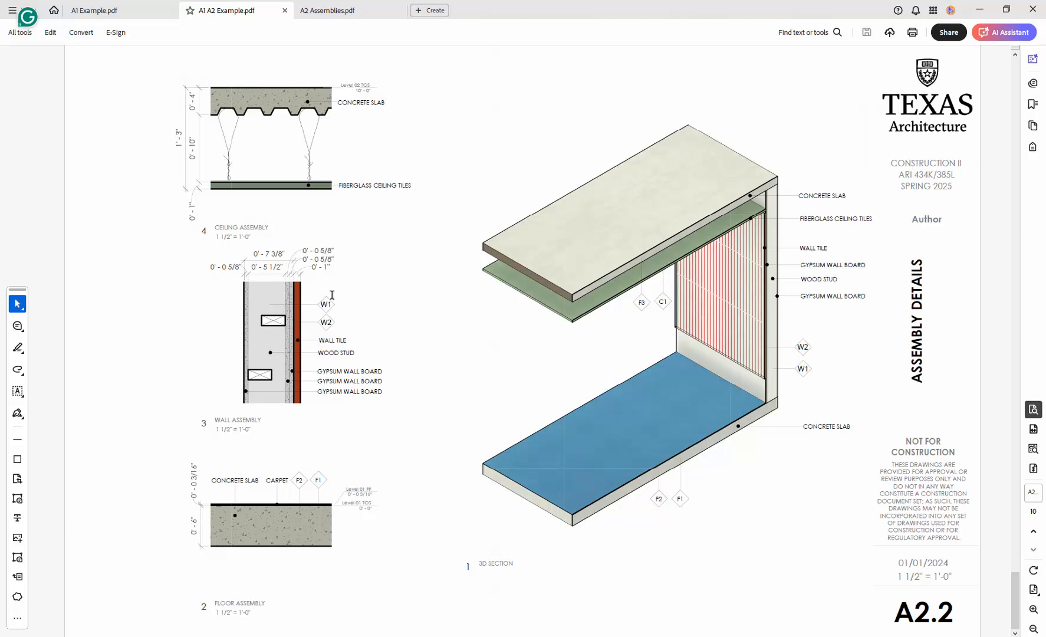
# Switch to the Revit project and open sheet A2.2 - ASSEMBLY DETAILS.
pyautogui.moveTo(272, 636)
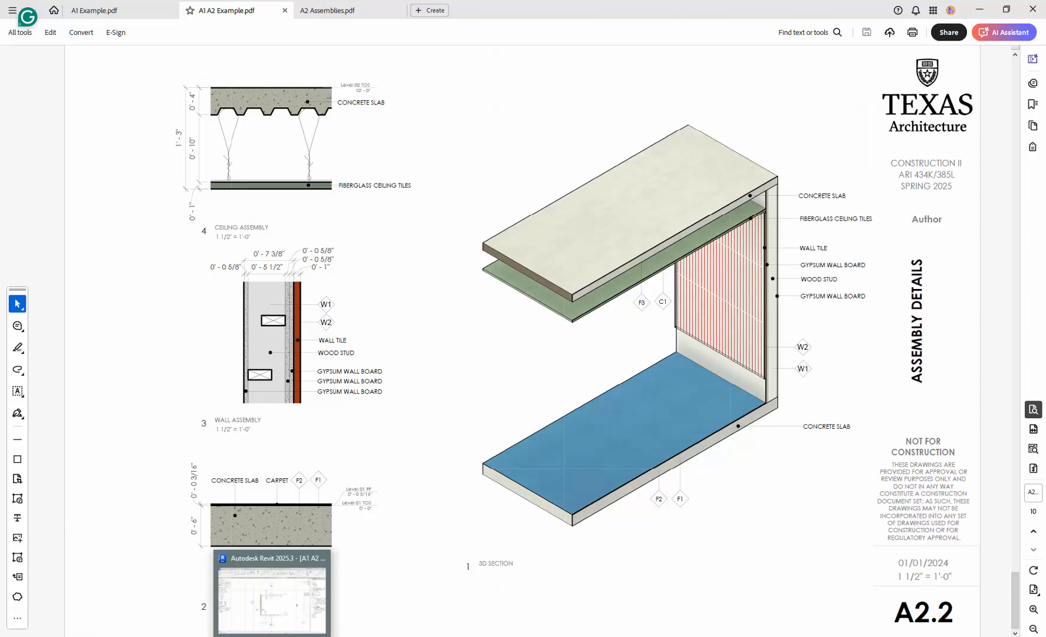
pyautogui.click(278, 608)
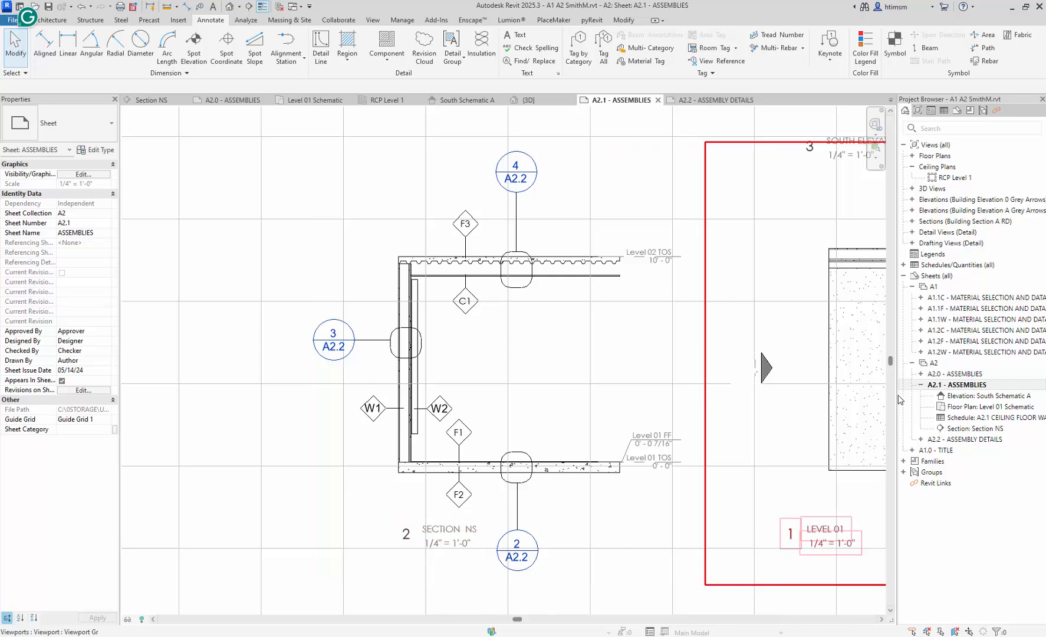
pyautogui.click(922, 385)
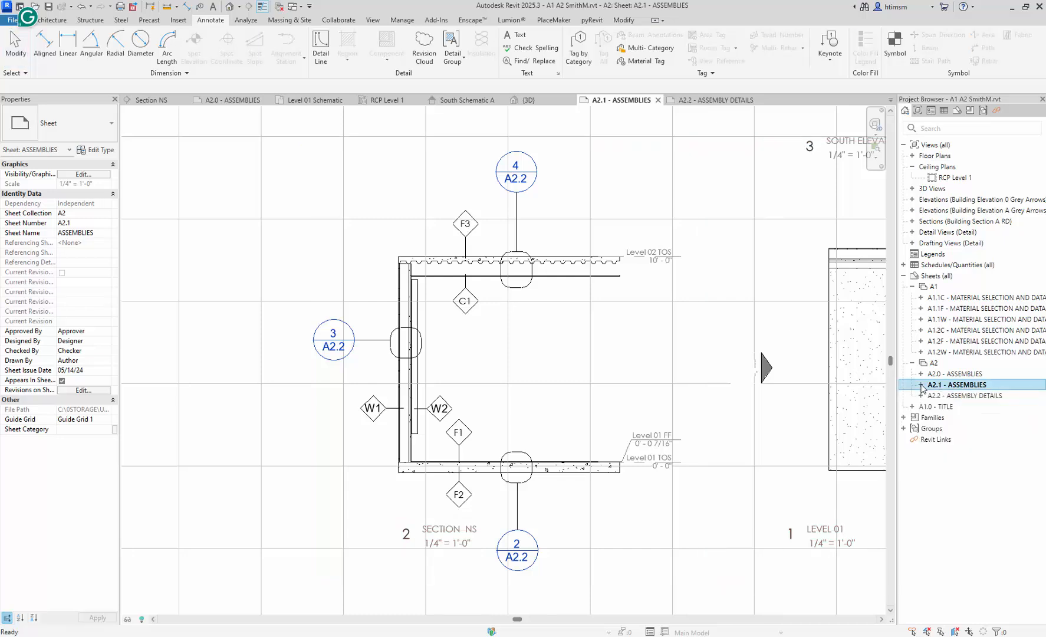
pyautogui.doubleClick(932, 397)
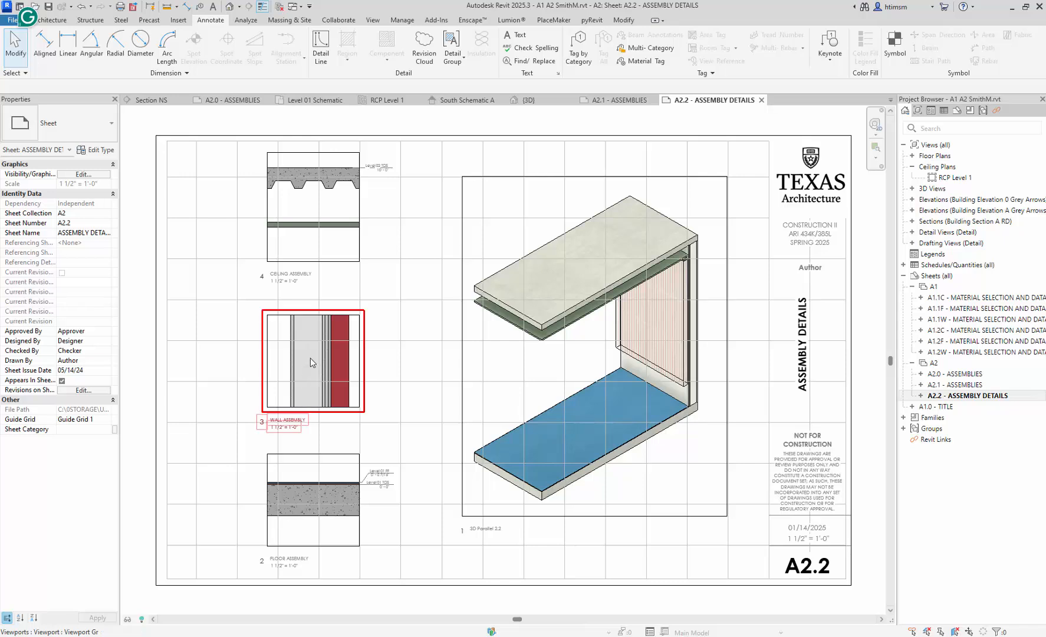
# Open the WALL ASSEMBLY detail view placed on sheet A2.2.
pyautogui.scroll(3, 310, 358)
pyautogui.scroll(2, 311, 358)
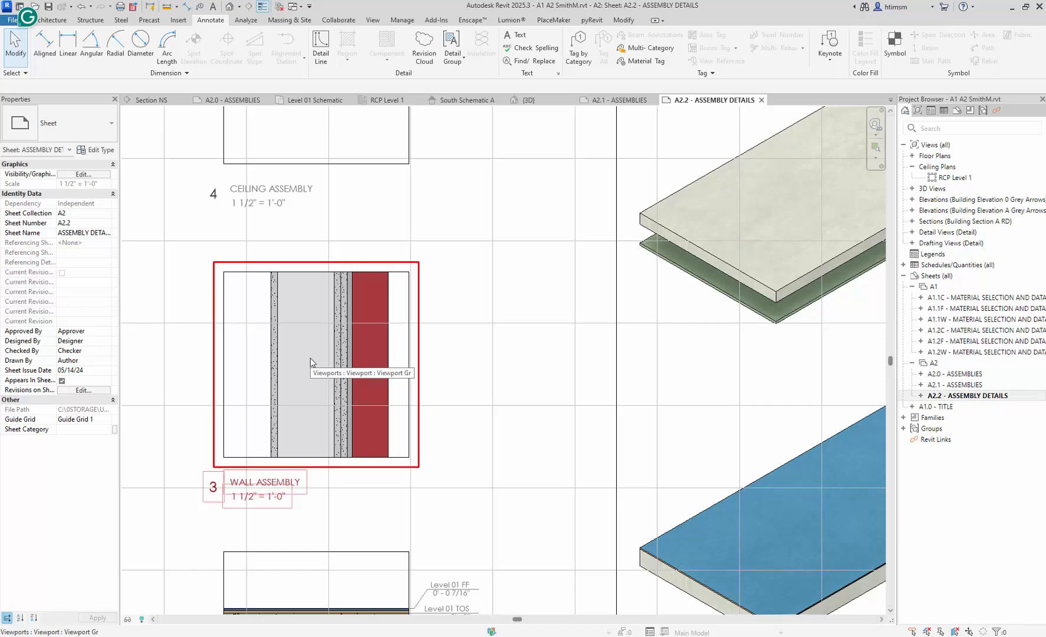
pyautogui.click(921, 397)
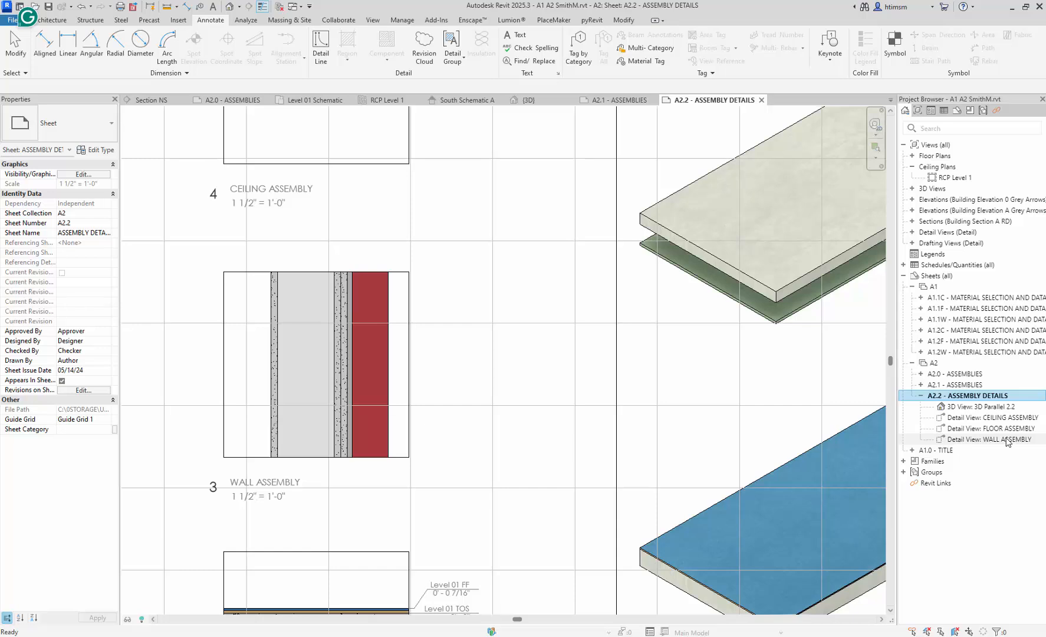
pyautogui.doubleClick(987, 440)
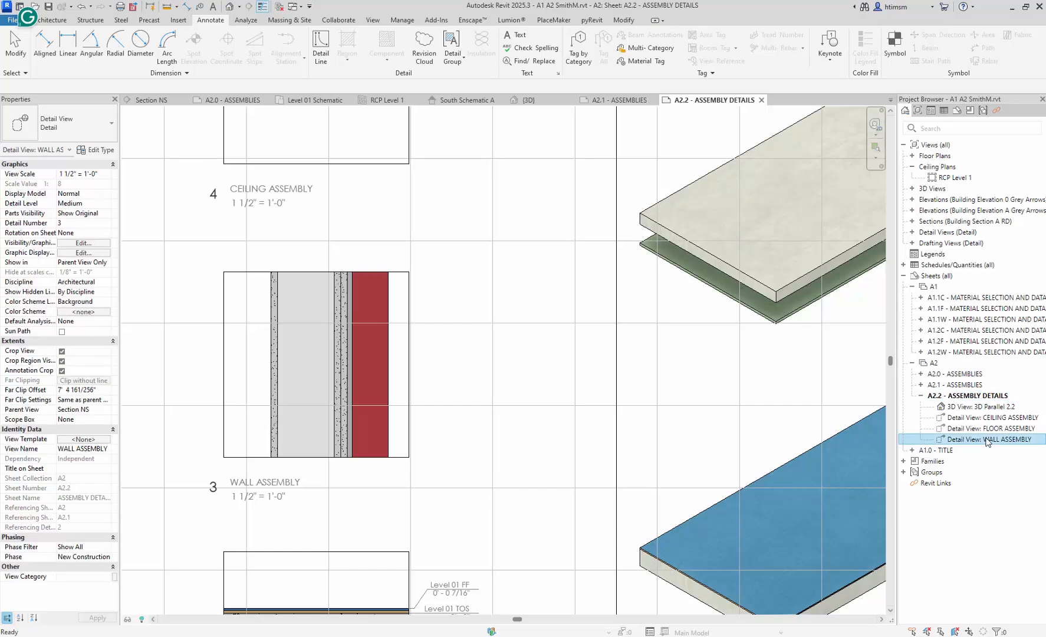
pyautogui.scroll(-2, 465, 342)
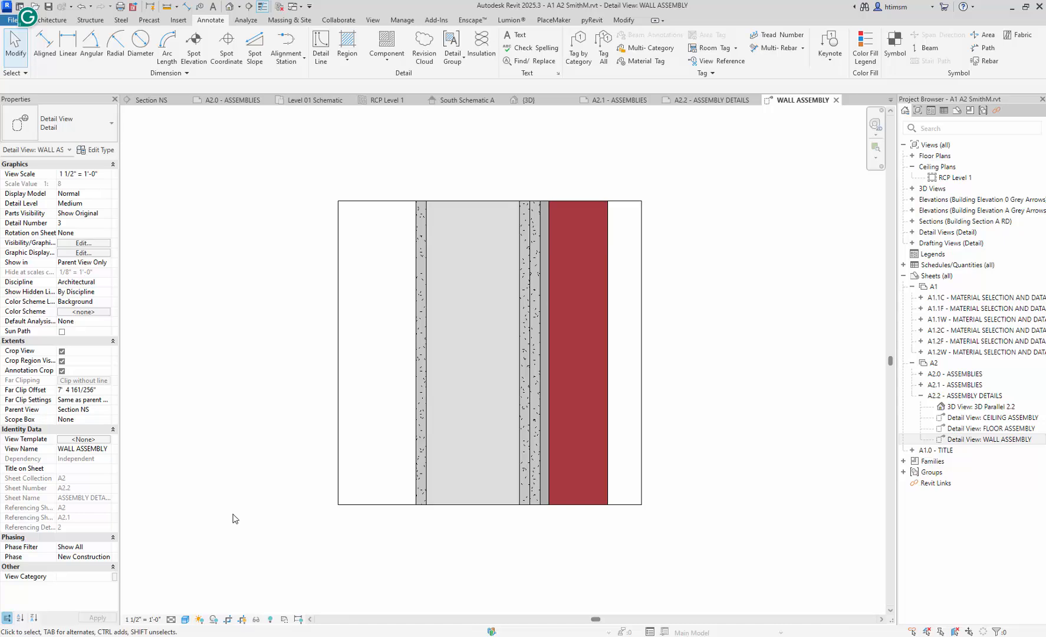
# Open sheet A2.0 - ASSEMBLIES and examine the stud layout and spacing in the GA WP 5513 wall reference.
pyautogui.click(967, 374)
pyautogui.doubleClick(967, 374)
pyautogui.scroll(-4, 540, 384)
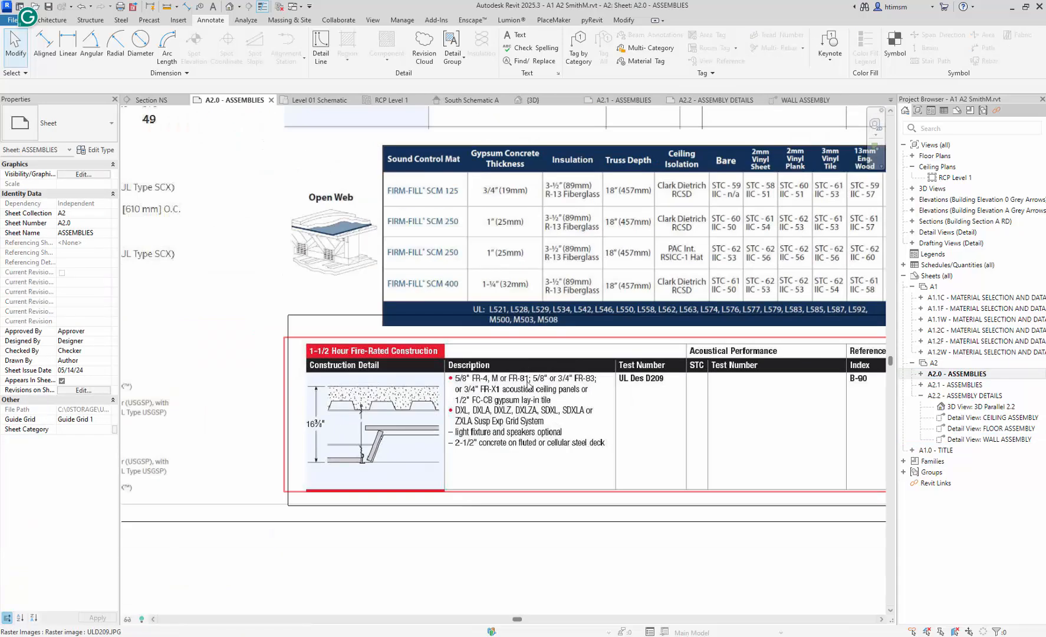
pyautogui.scroll(-2, 540, 384)
pyautogui.scroll(6, 262, 203)
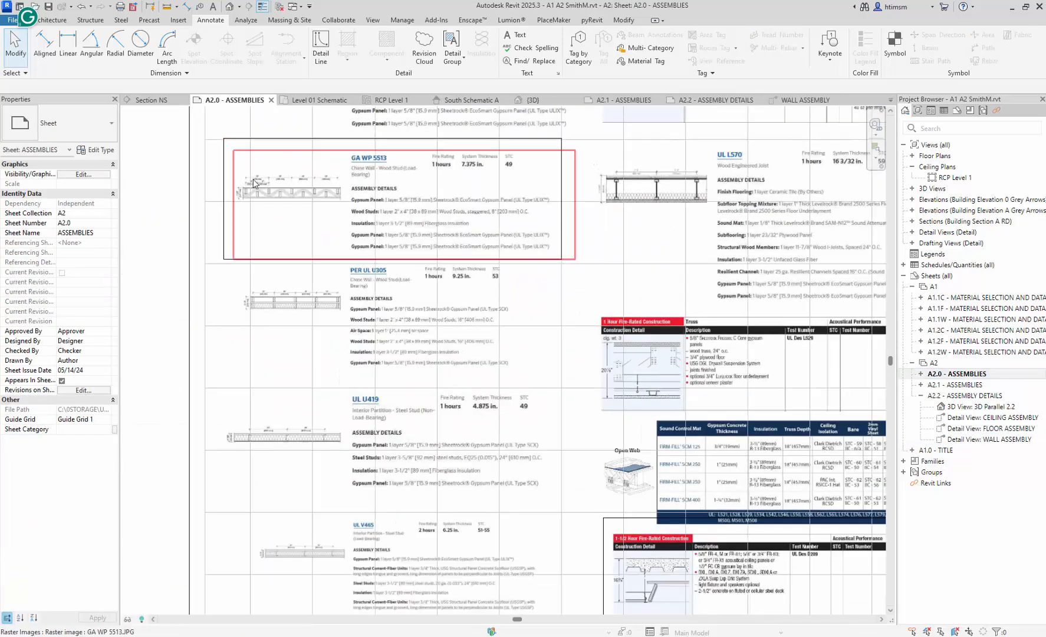
pyautogui.scroll(3, 263, 203)
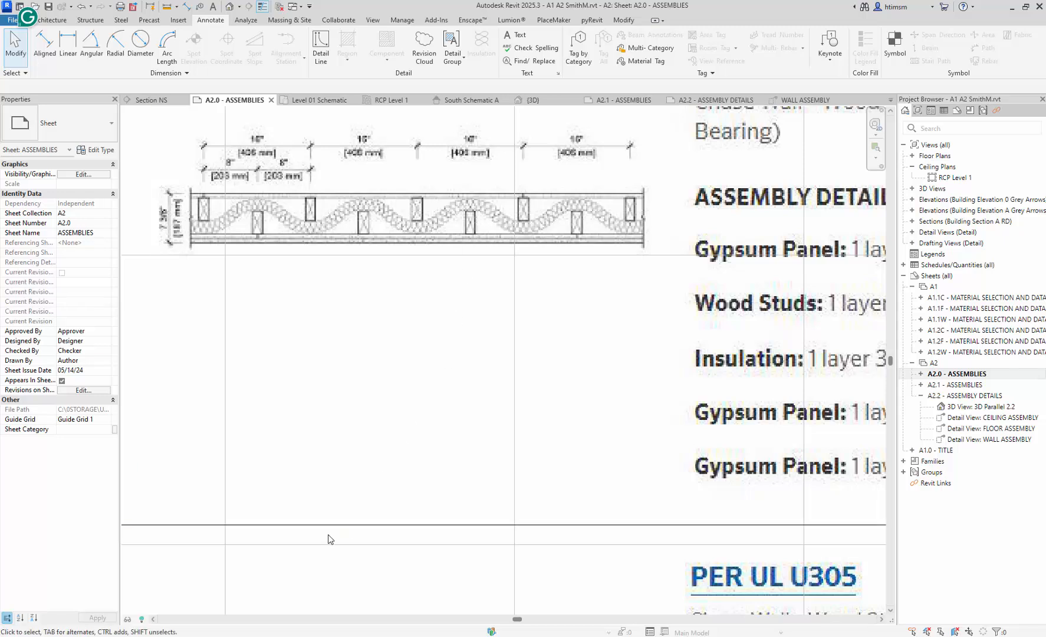
# In the WALL ASSEMBLY view, place a horizontally turned 2x4 Nominal Cut Lumber-Section detail component against the double gypsum board layer in the stud cavity.
pyautogui.doubleClick(963, 440)
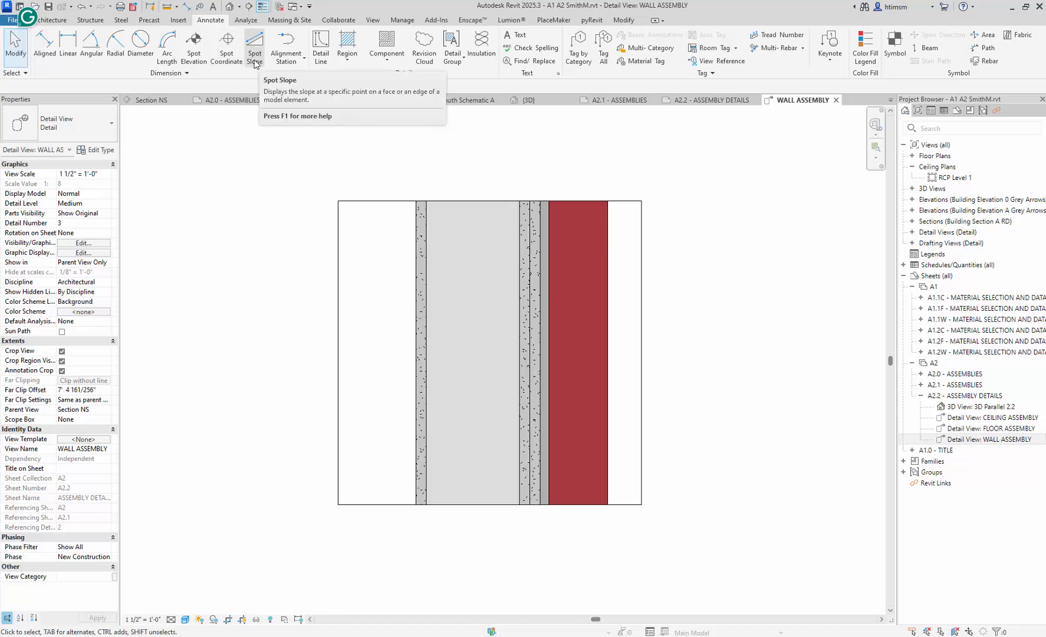
pyautogui.click(388, 62)
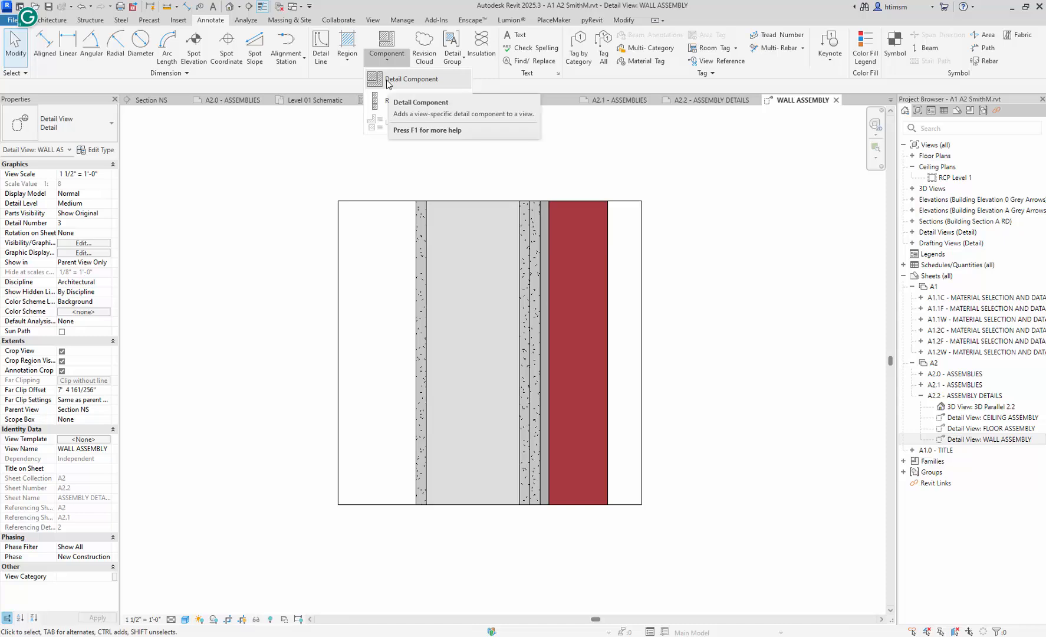
pyautogui.click(388, 80)
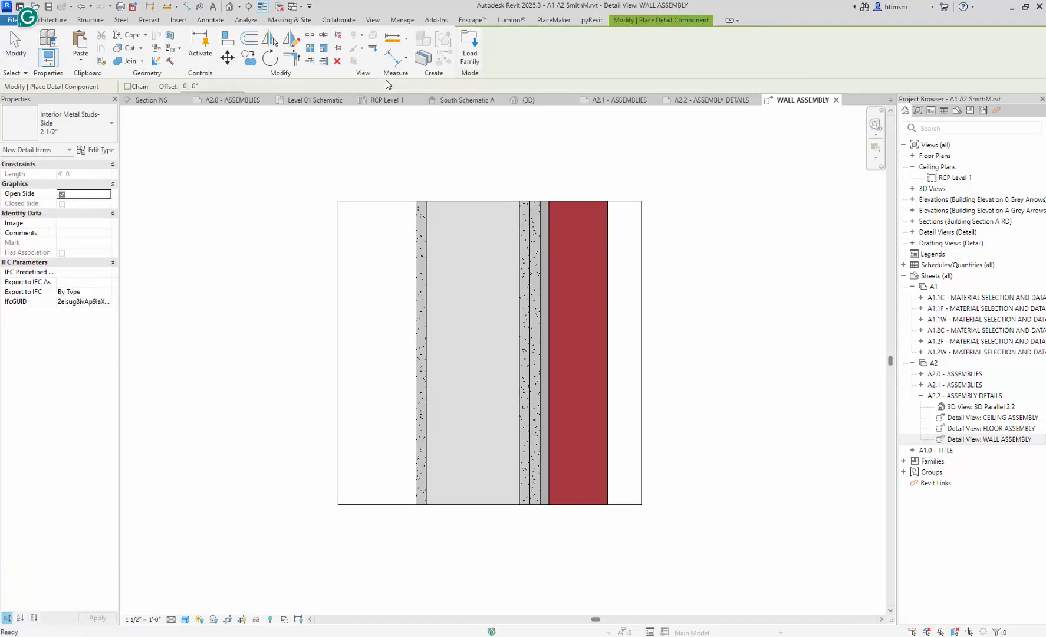
pyautogui.click(101, 136)
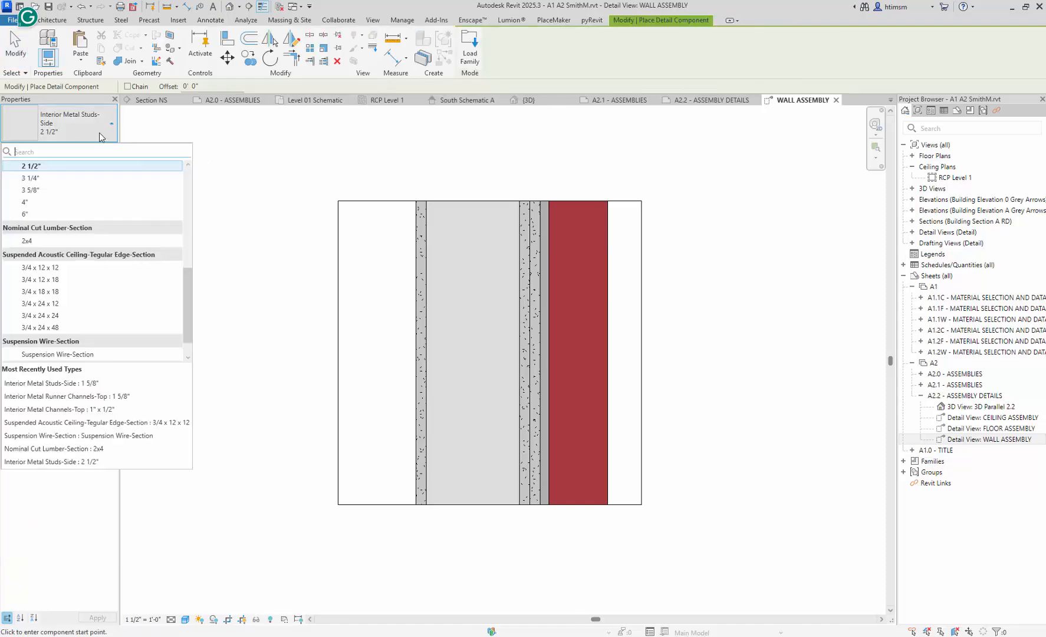
pyautogui.moveTo(187, 302)
pyautogui.mouseDown()
pyautogui.moveTo(185, 191)
pyautogui.moveTo(179, 309)
pyautogui.mouseUp()
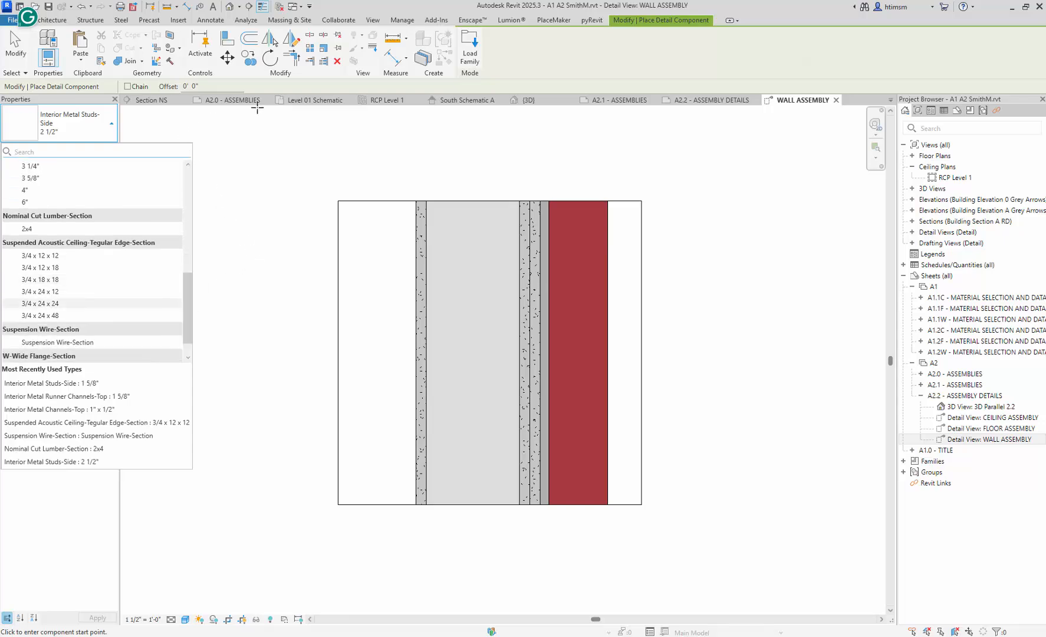
pyautogui.click(569, 68)
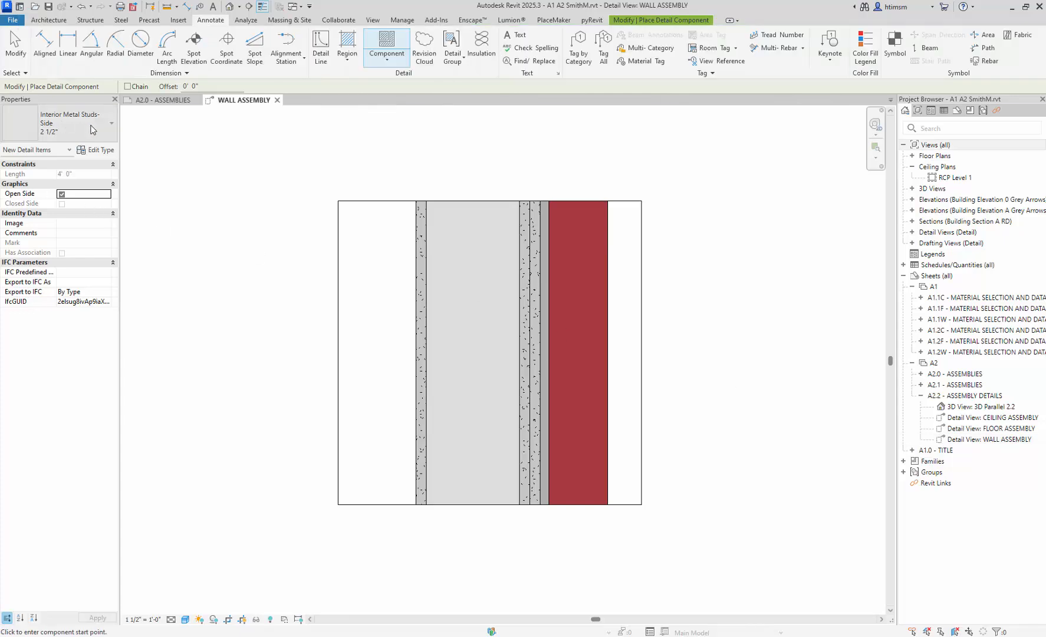
pyautogui.click(91, 127)
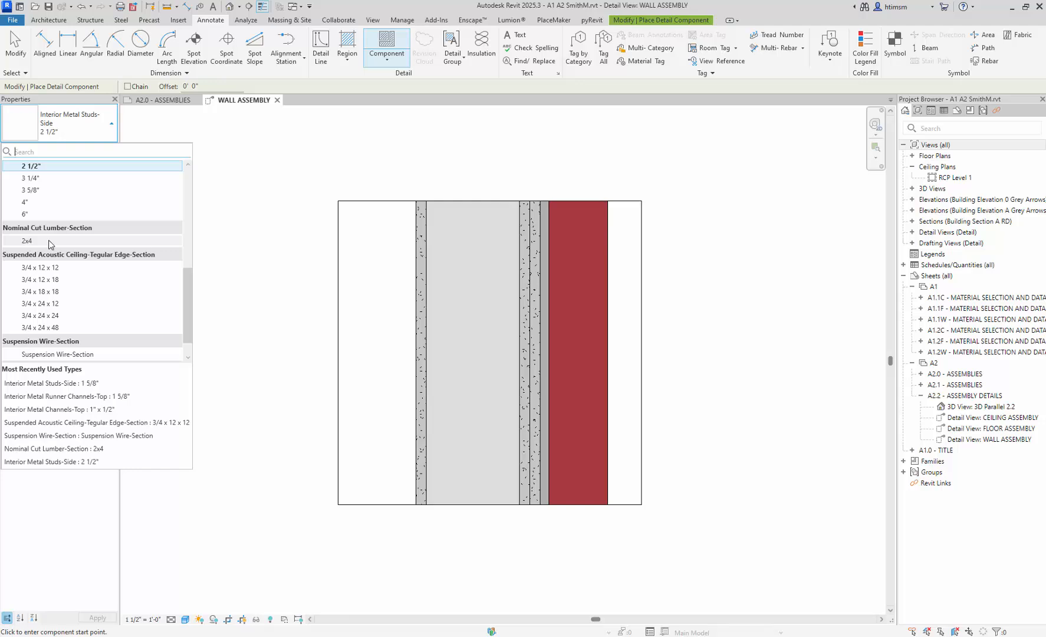
pyautogui.click(27, 241)
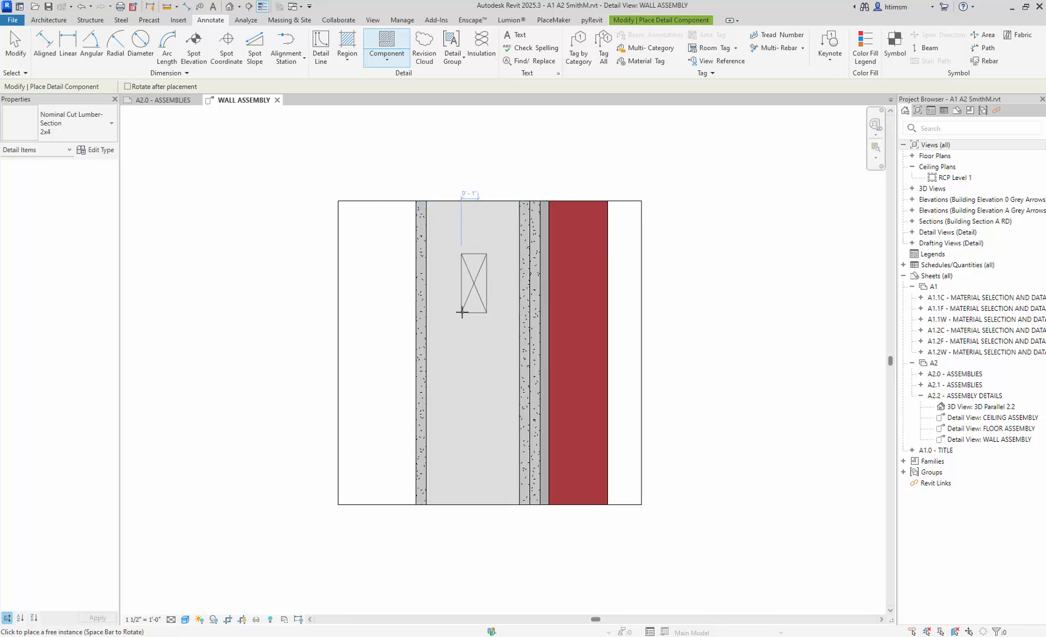
pyautogui.press('space')
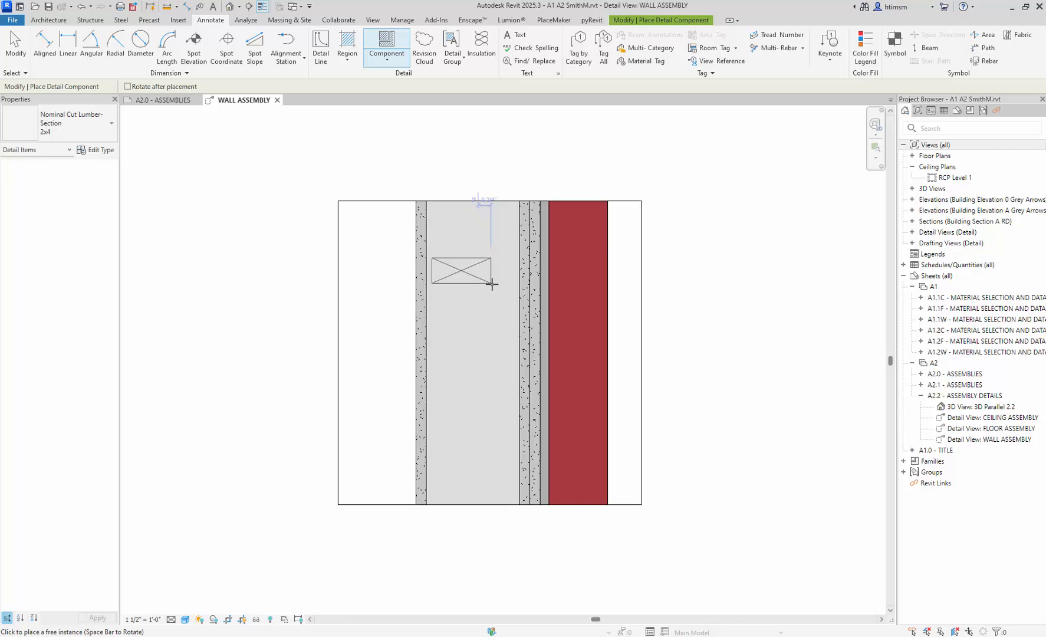
pyautogui.click(519, 258)
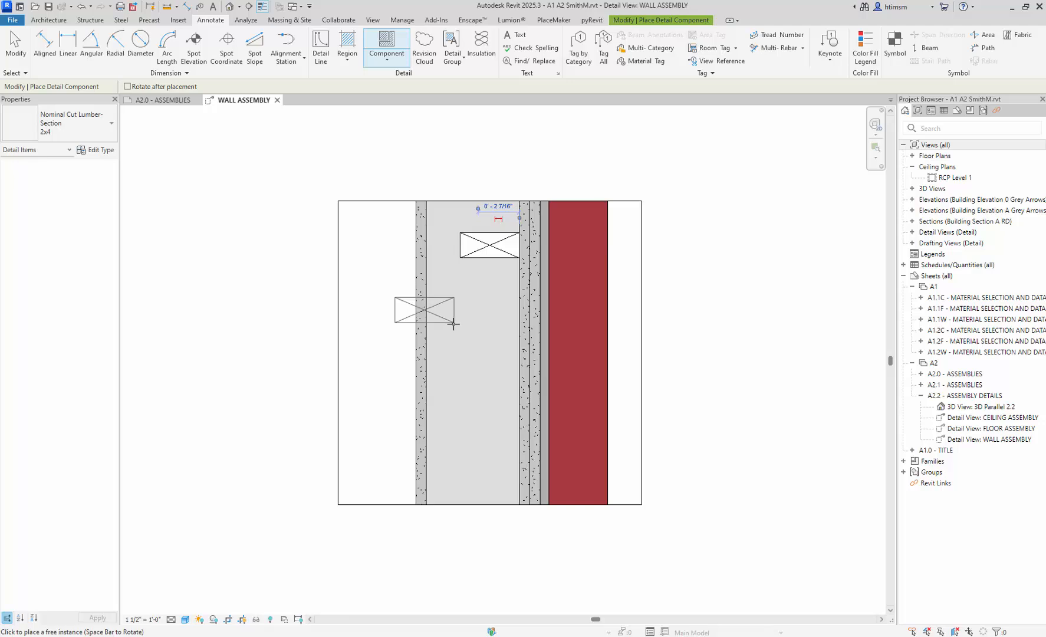
pyautogui.press('Escape')
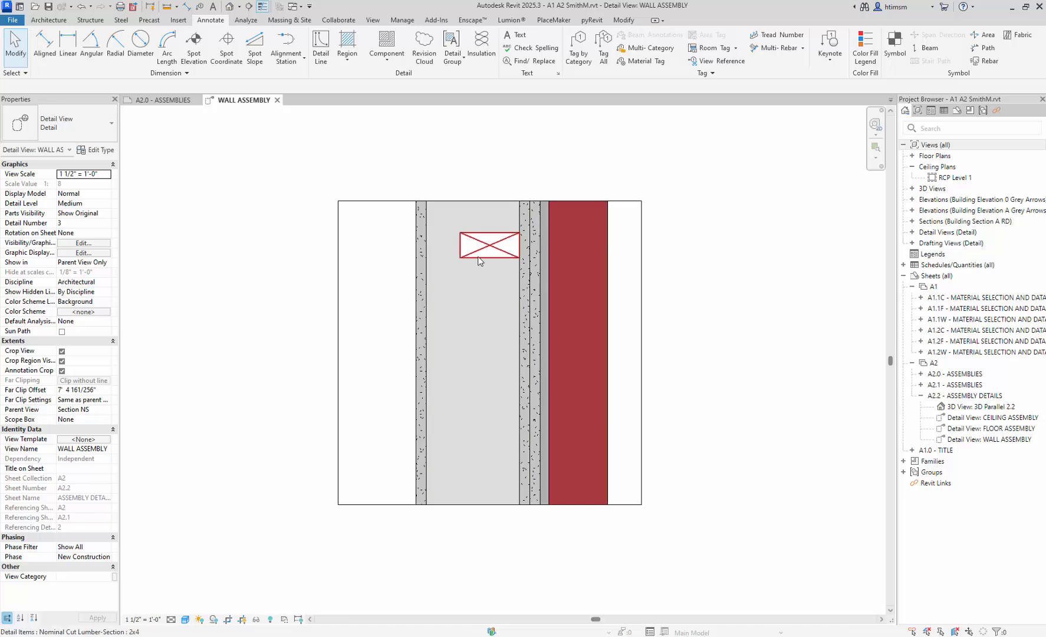
# Copy the 2x4 stud section 16" straight down.
pyautogui.click(479, 260)
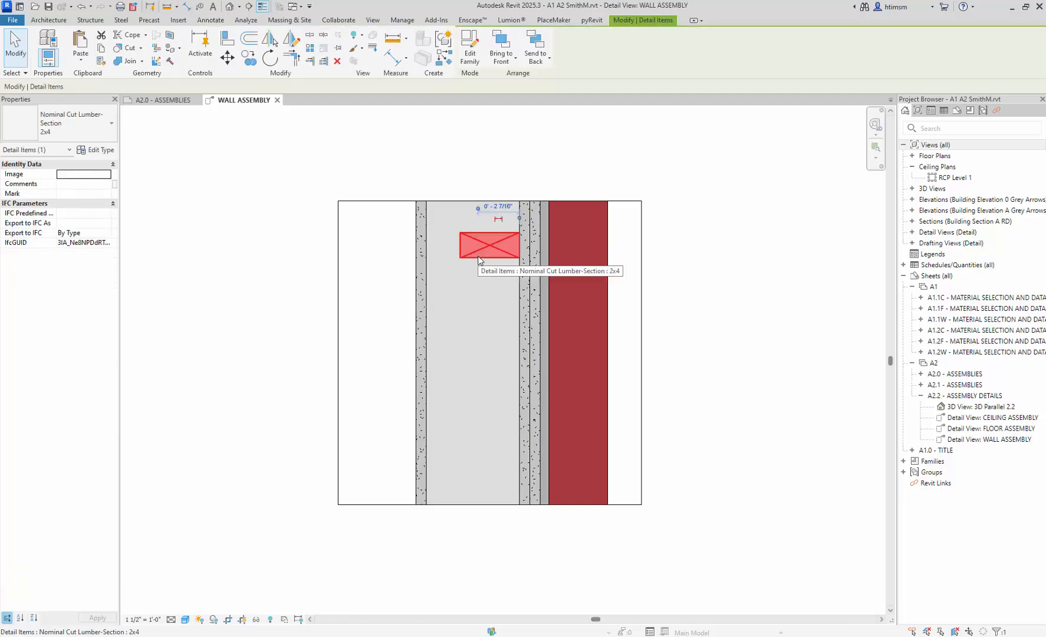
pyautogui.click(248, 57)
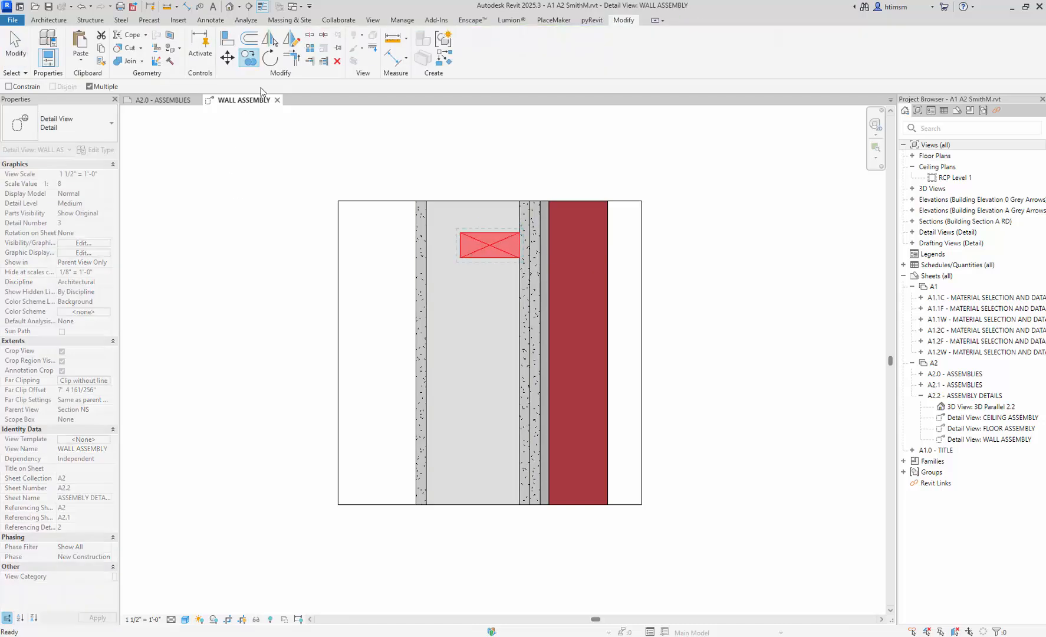
pyautogui.click(380, 240)
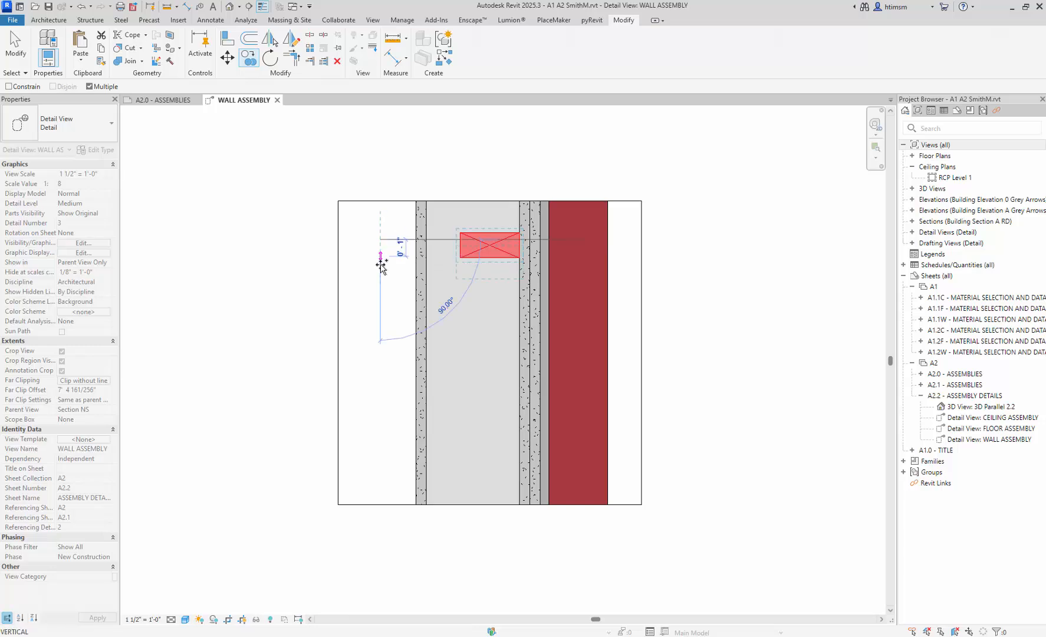
pyautogui.write("16'")
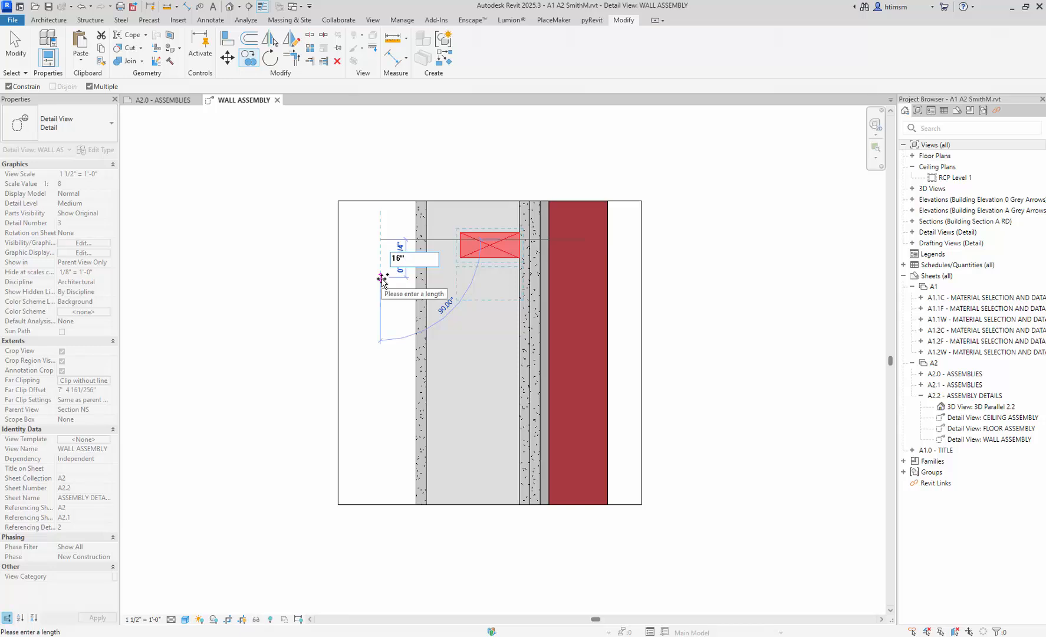
pyautogui.press('Return')
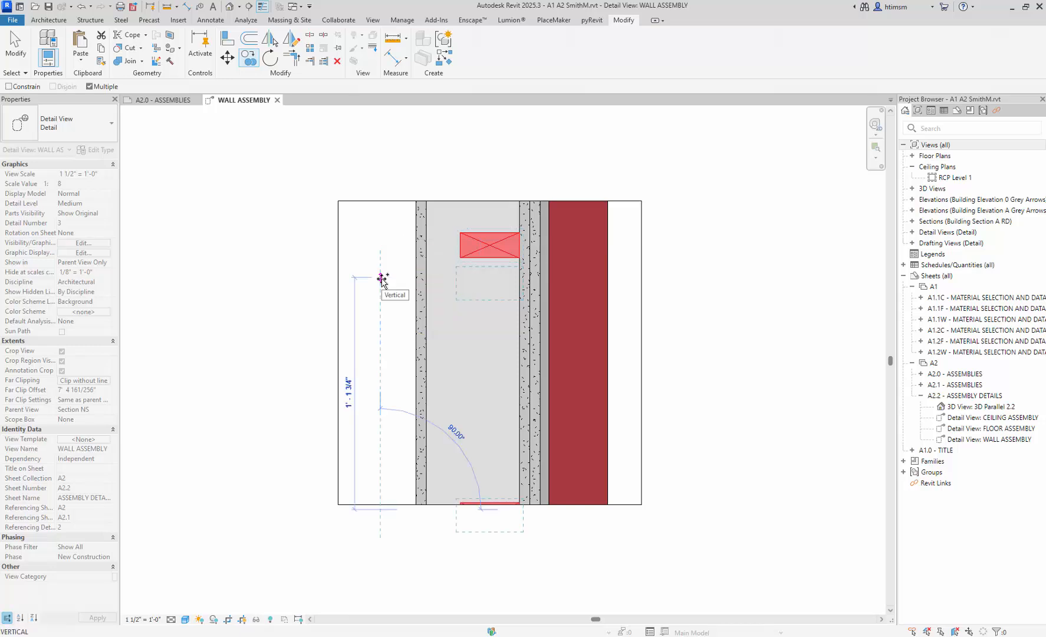
pyautogui.press('Escape')
pyautogui.press('Escape')
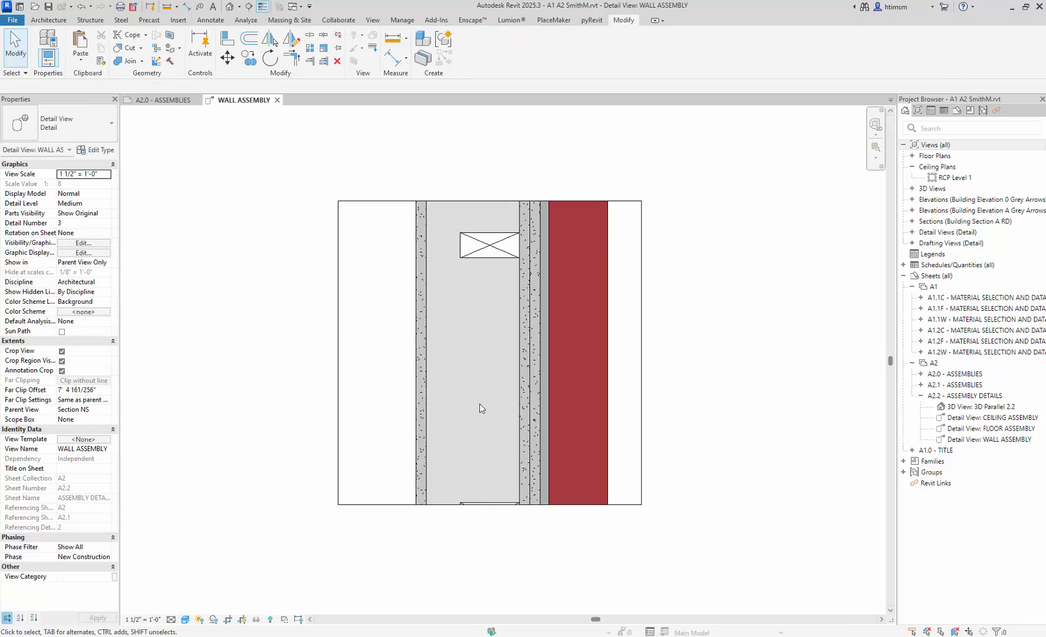
# Nudge both 2x4 stud sections upward together until they fit fully inside the view's crop region.
pyautogui.click(480, 503)
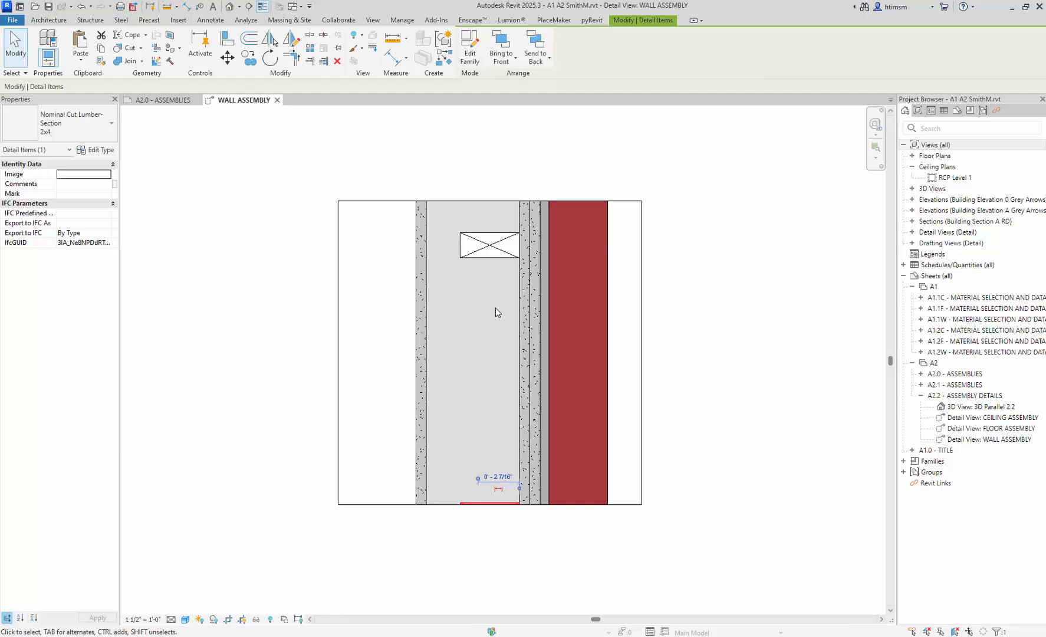
pyautogui.keyDown('ctrl'); pyautogui.click(492, 259); pyautogui.keyUp('ctrl')
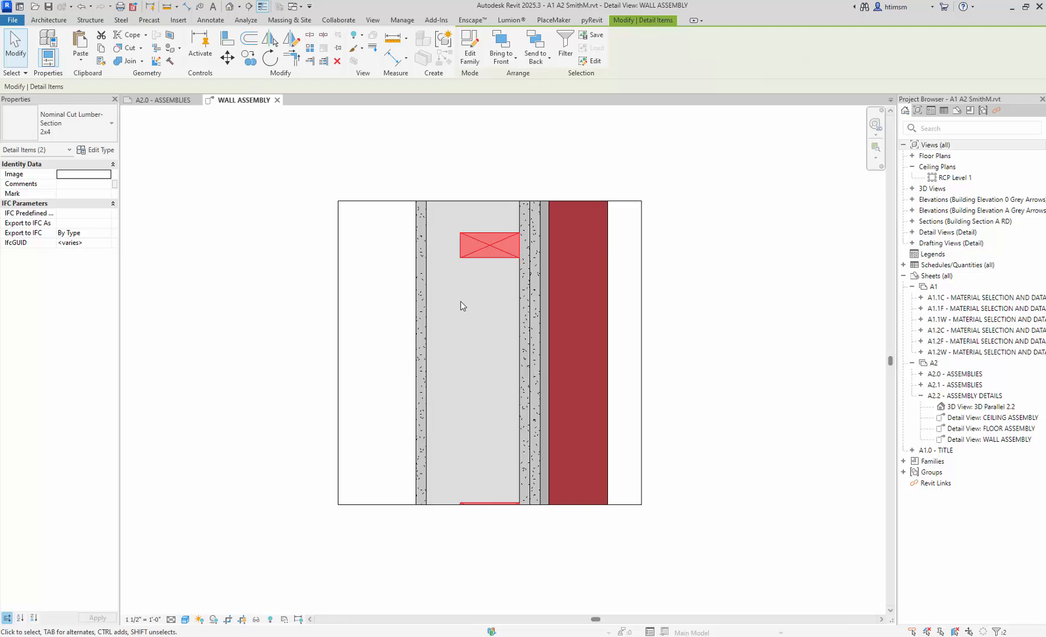
pyautogui.press('Up')
pyautogui.press('Up')
pyautogui.press('Up')
pyautogui.press('Up')
pyautogui.press('Up')
pyautogui.press('Up')
pyautogui.press('Up')
pyautogui.press('Up')
pyautogui.press('Up')
pyautogui.press('Up')
pyautogui.press('Up')
pyautogui.press('Up')
pyautogui.press('Up')
pyautogui.press('Up')
pyautogui.press('Up')
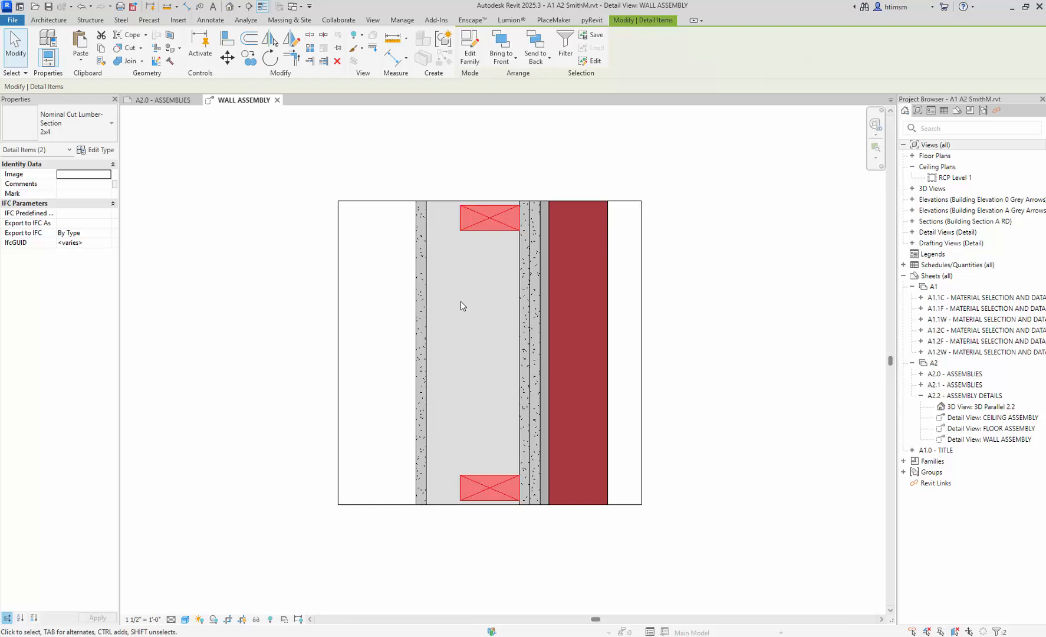
pyautogui.click(277, 302)
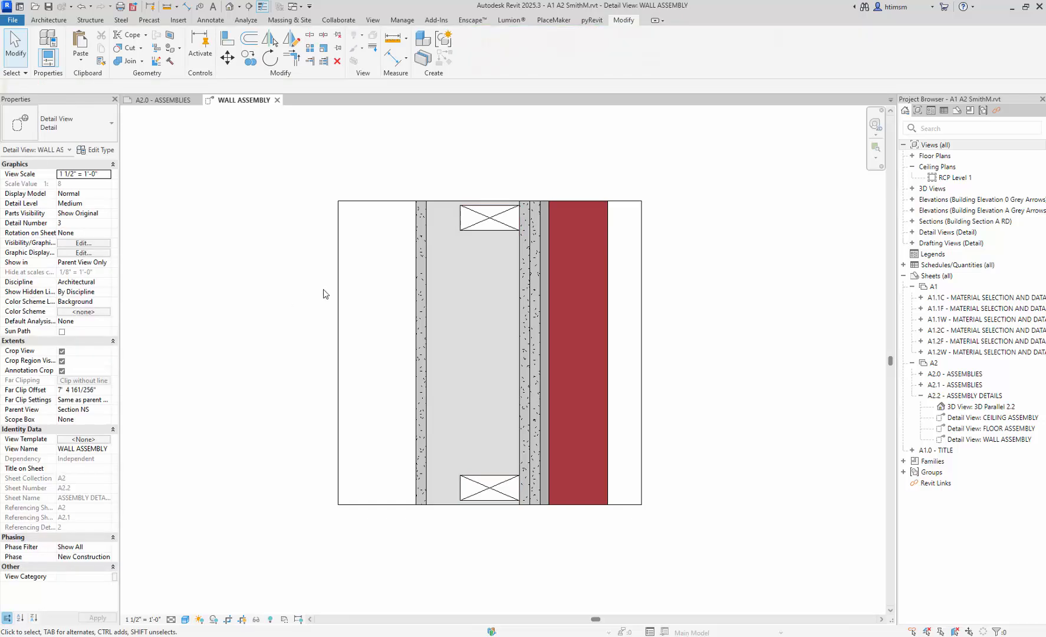
# Copy the upper 2x4 stud section 8" straight down, midway between the two studs.
pyautogui.click(480, 225)
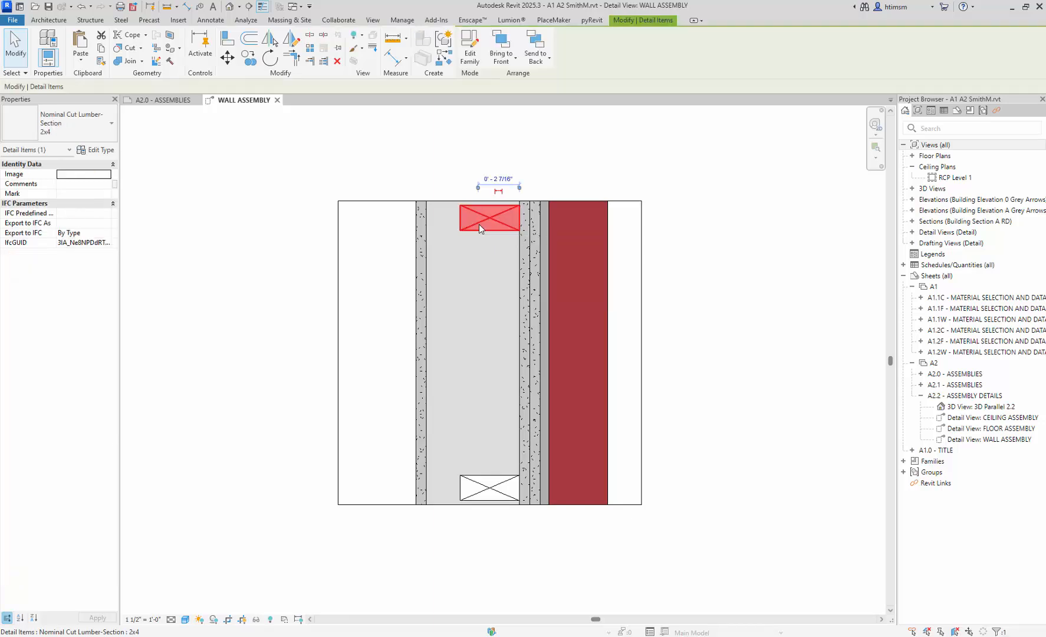
pyautogui.click(248, 58)
pyautogui.click(252, 168)
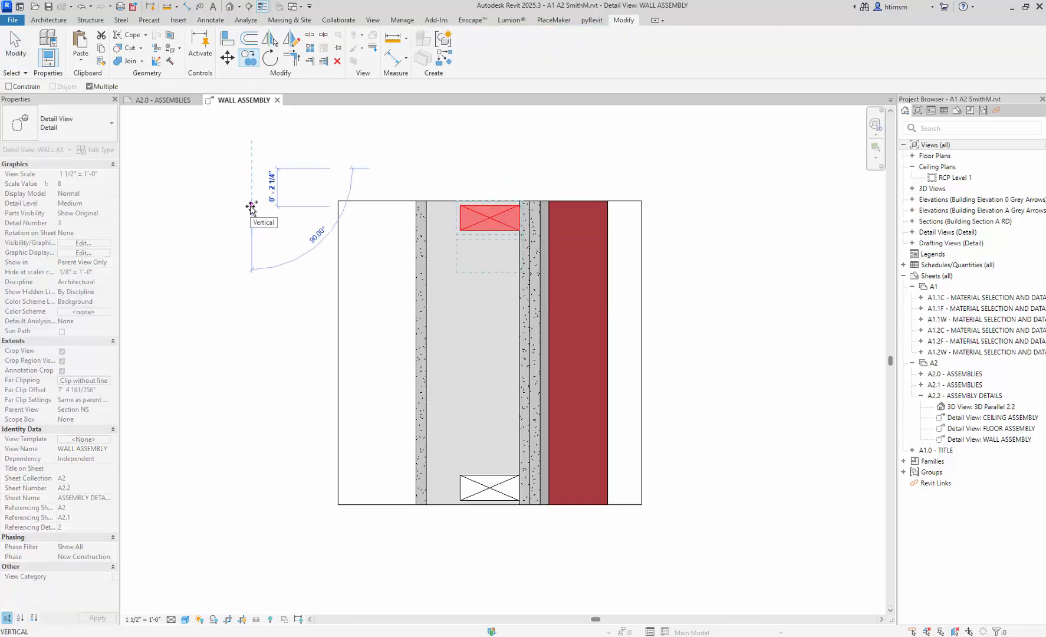
pyautogui.write('8"')
pyautogui.press('Return')
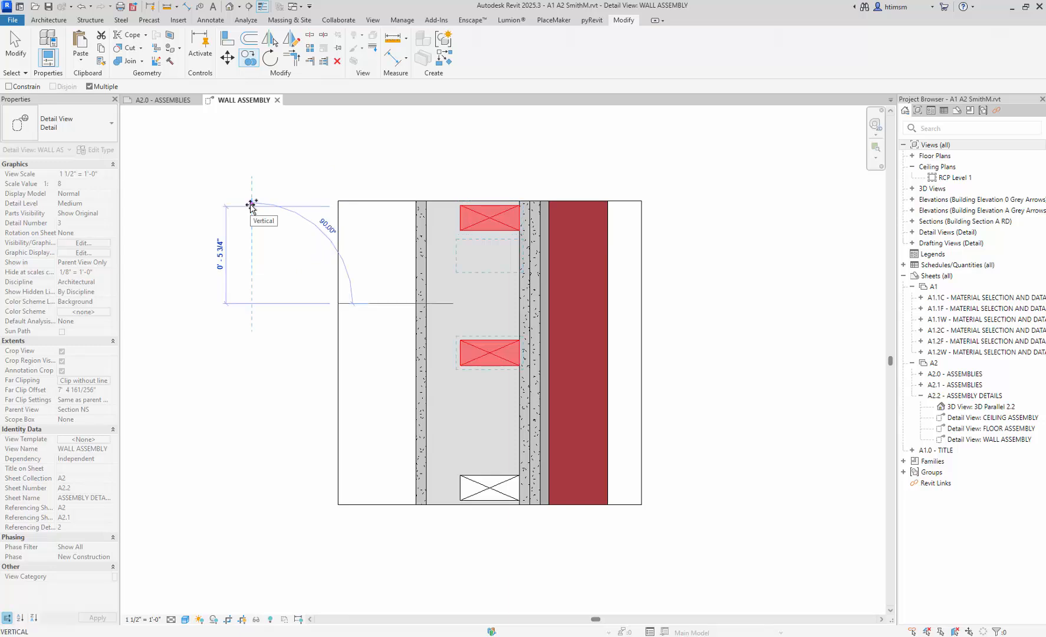
# Move the middle 2x4 stud section horizontally across the cavity until its end meets the single gypsum board layer.
pyautogui.press('Escape')
pyautogui.press('Escape')
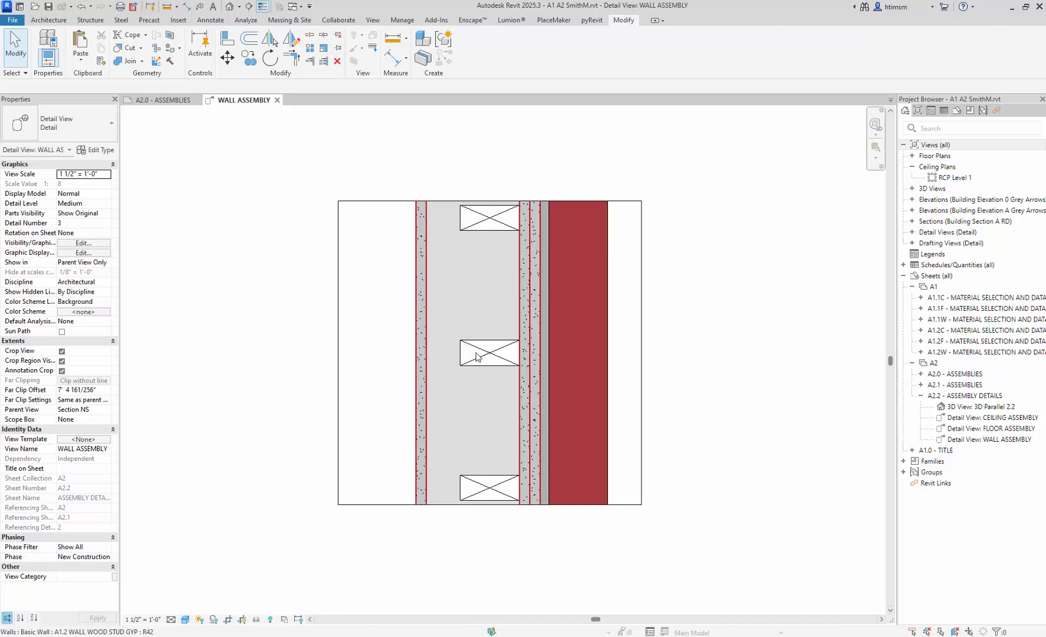
pyautogui.click(465, 351)
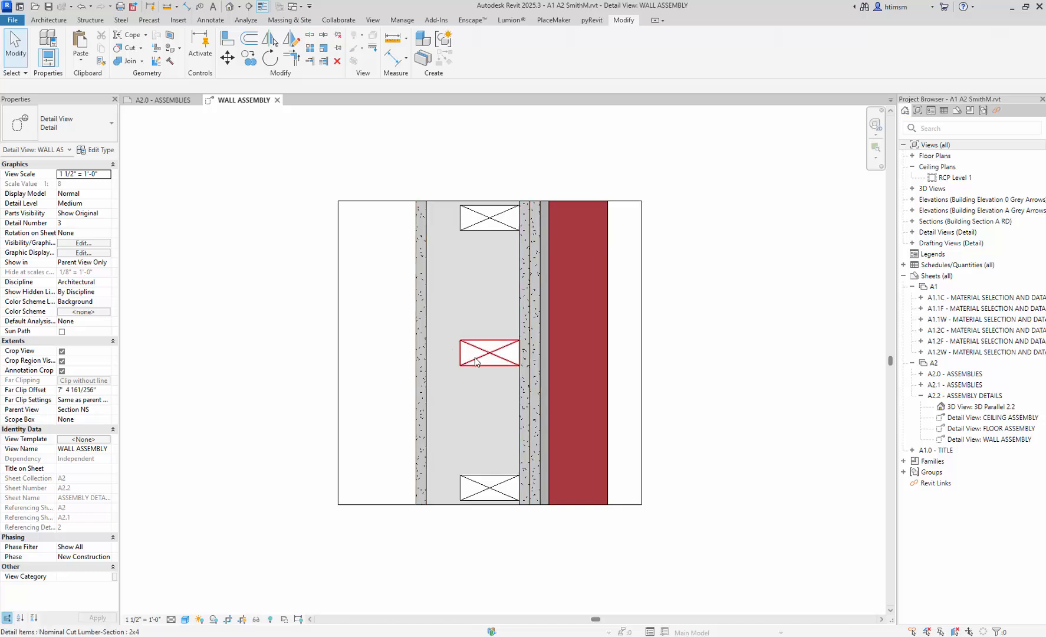
pyautogui.click(227, 57)
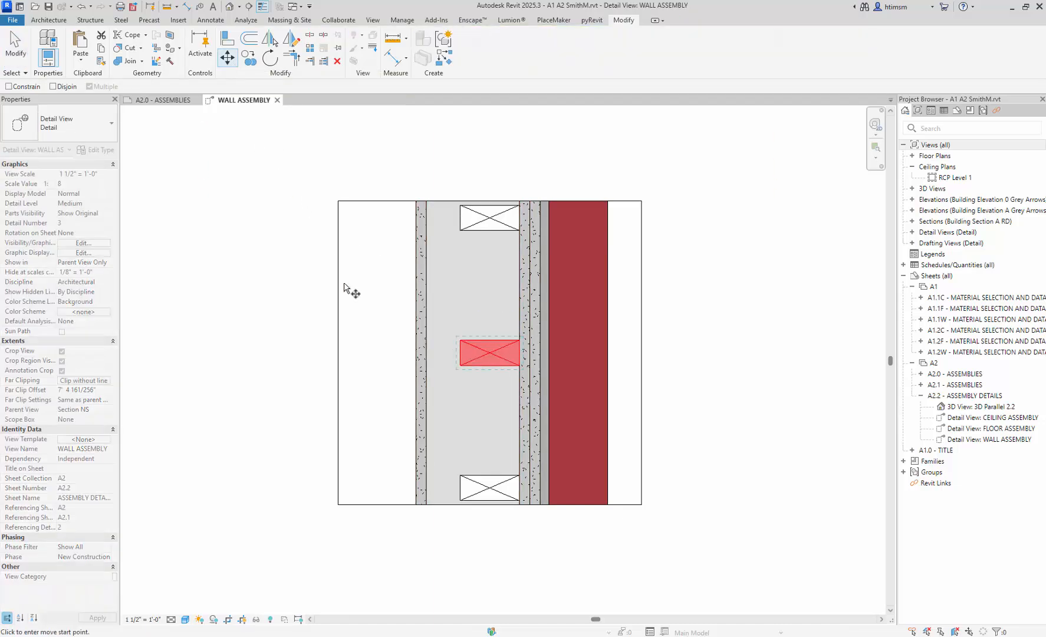
pyautogui.click(460, 340)
pyautogui.click(427, 341)
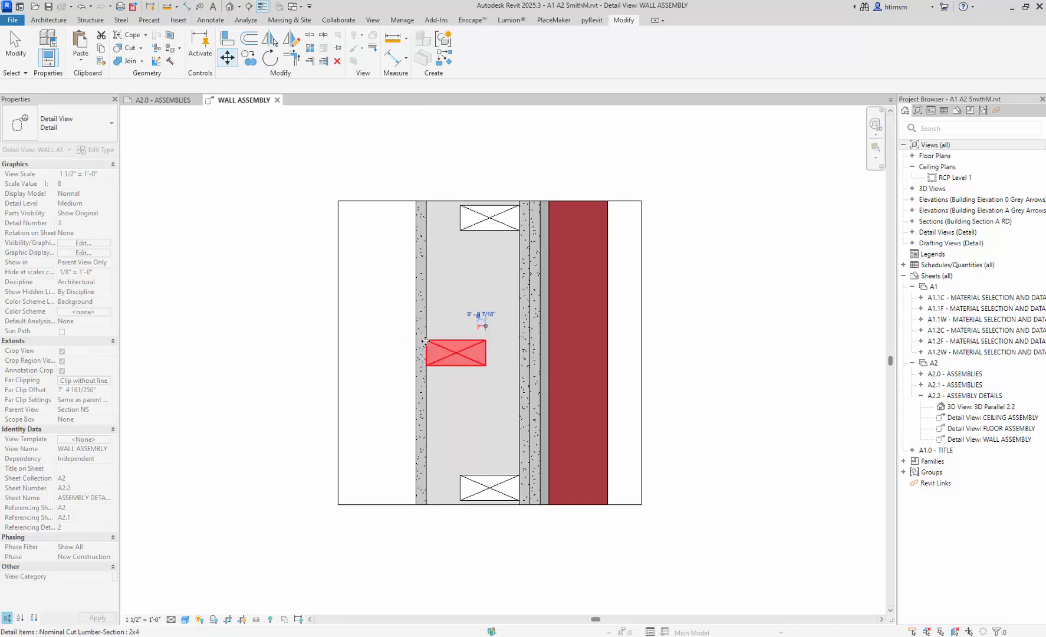
pyautogui.click(283, 317)
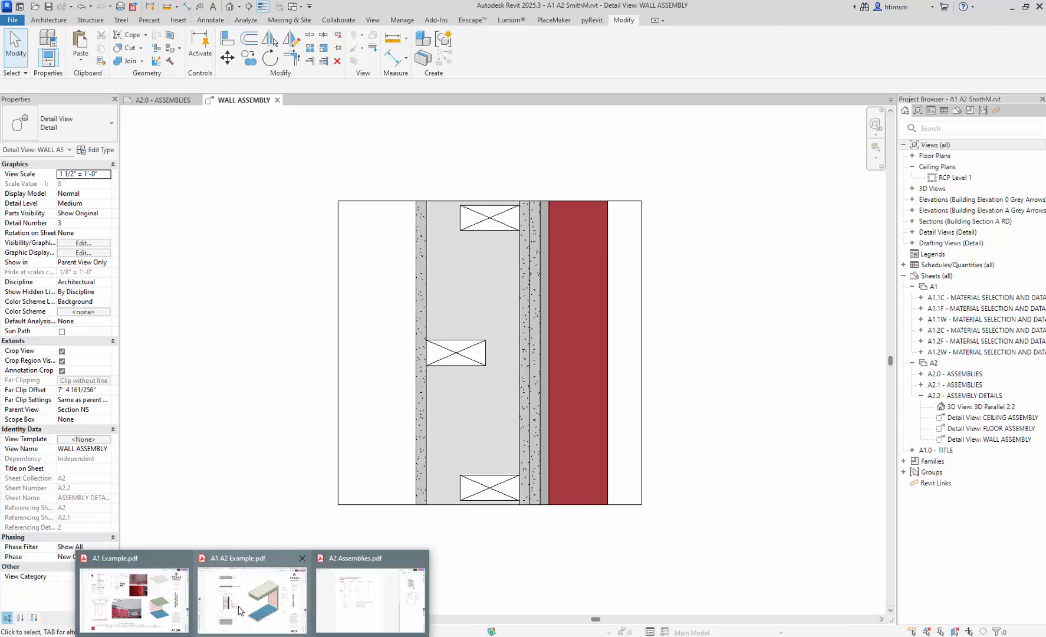
# Check the wall detail in A1 A2 Example.pdf and tag the stud wall by category, its horizontal leader reaching past the single gypsum board.
pyautogui.click(240, 610)
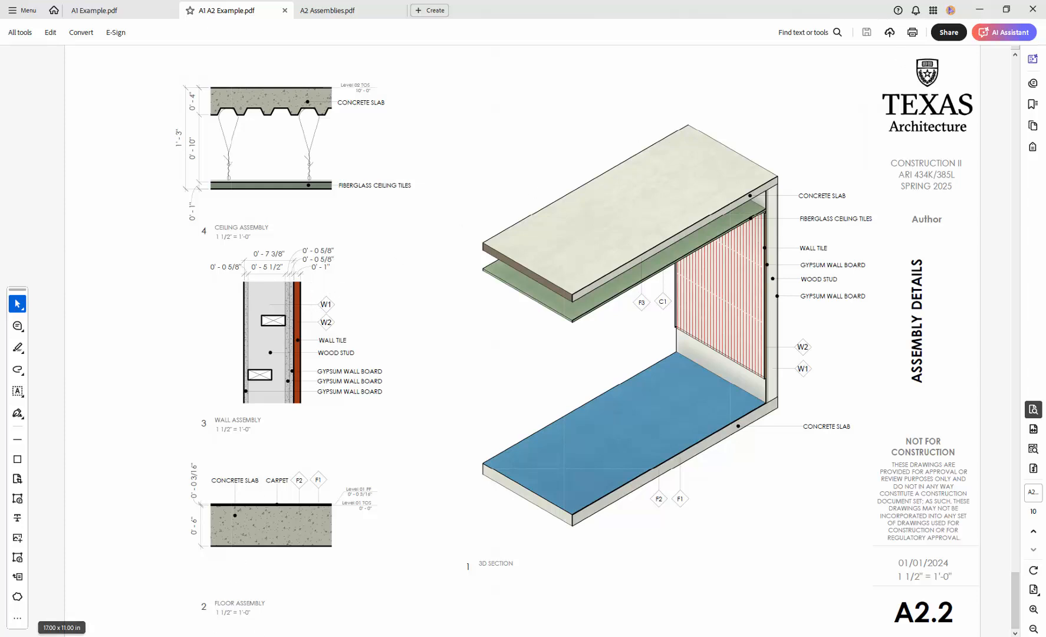
pyautogui.click(276, 625)
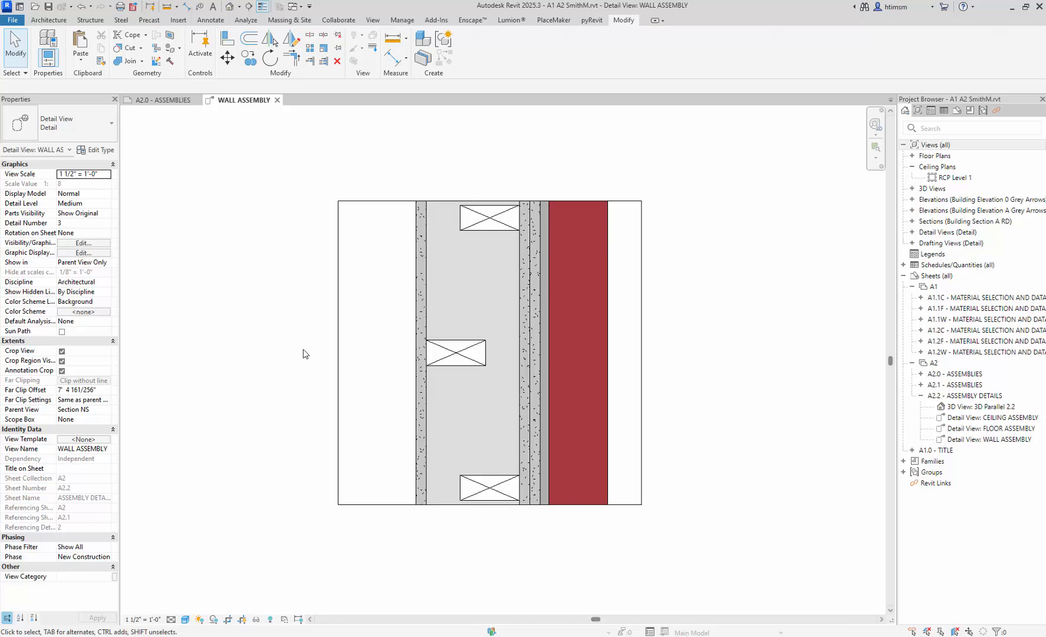
pyautogui.click(210, 20)
pyautogui.click(579, 47)
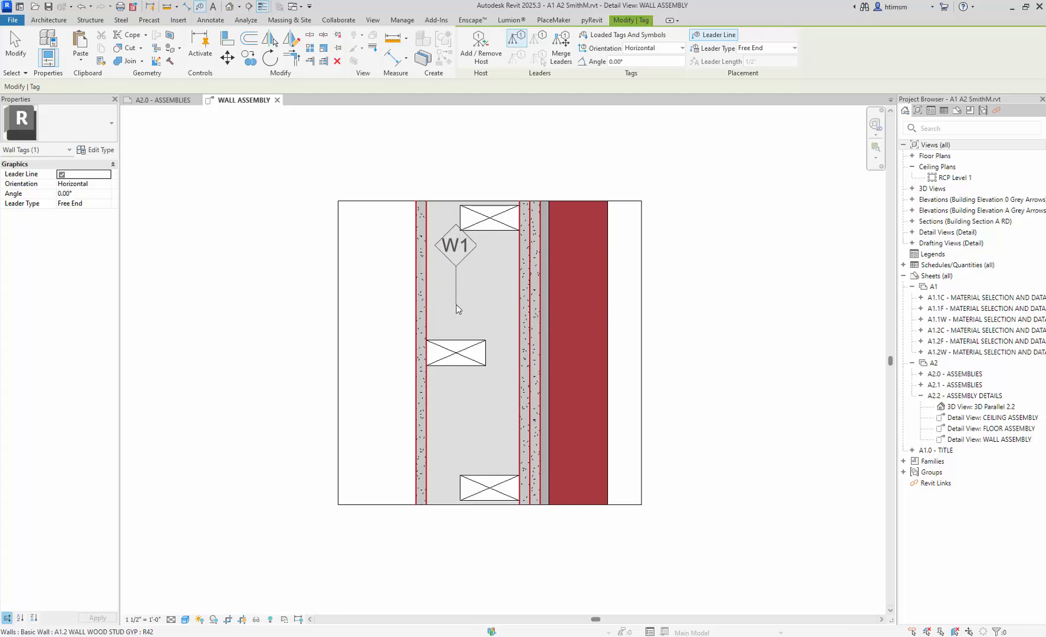
pyautogui.moveTo(459, 304); pyautogui.dragTo(416, 308)
pyautogui.click(407, 306)
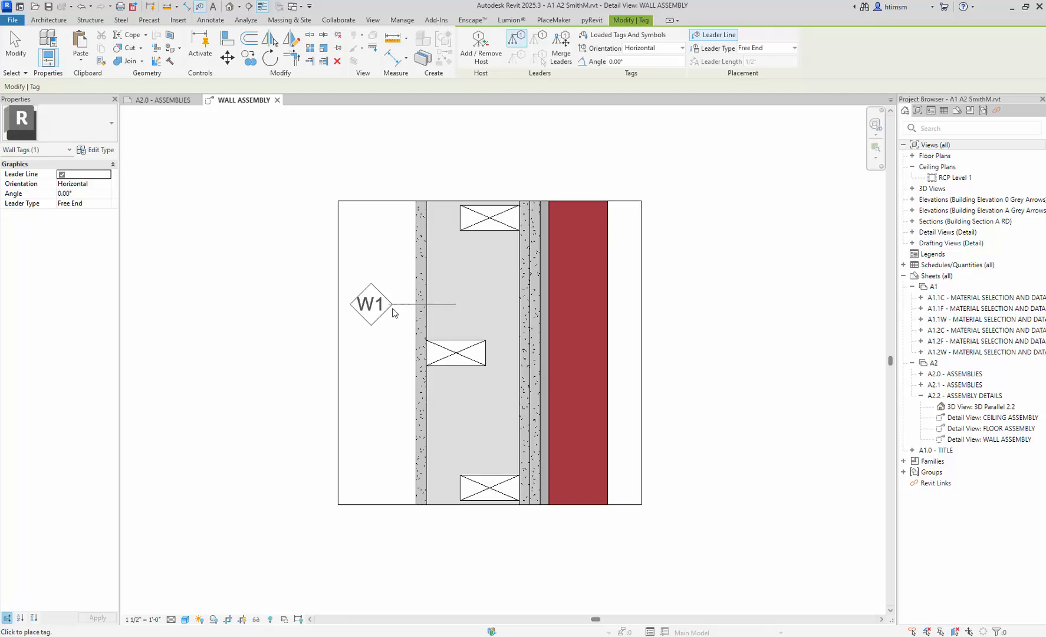
pyautogui.click(393, 308)
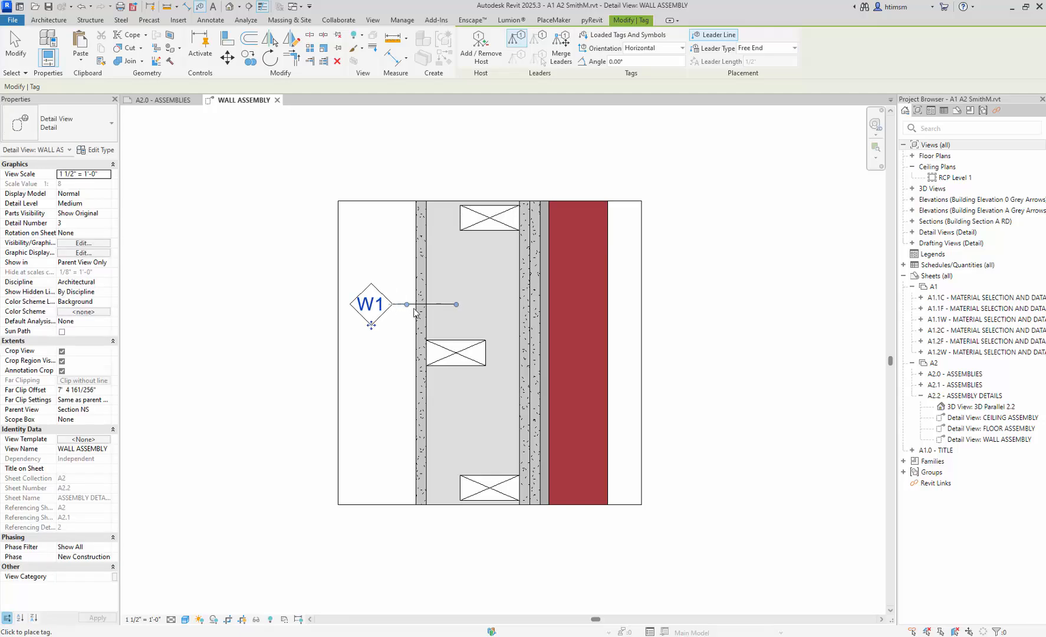
# Tag the red panel wall by category, with a horizontal leader extending past the panel's outer face at the W1 tag's height.
pyautogui.click(570, 307)
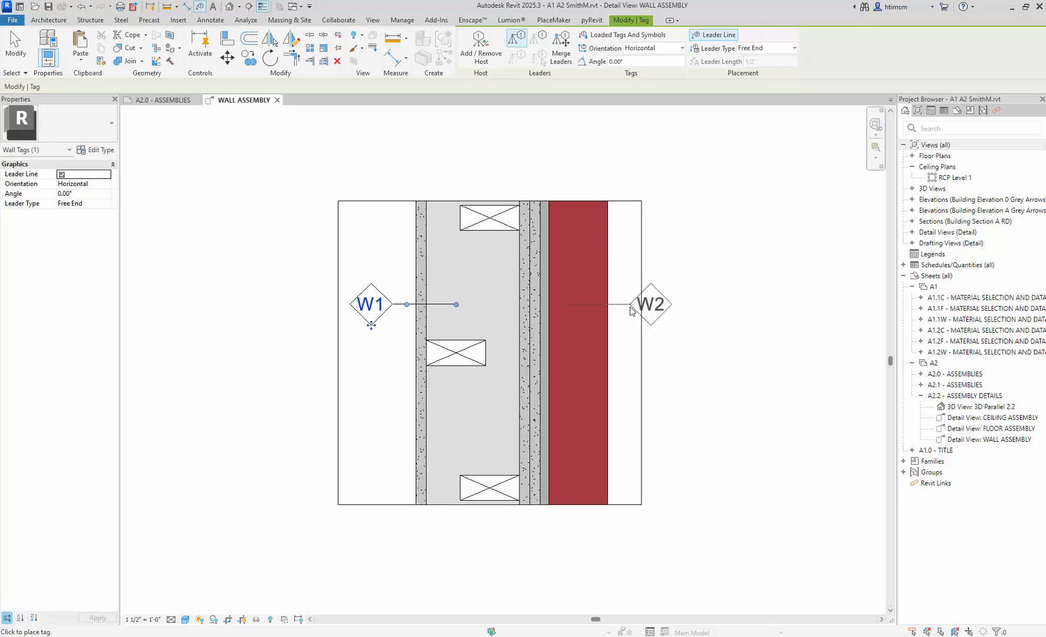
pyautogui.click(636, 309)
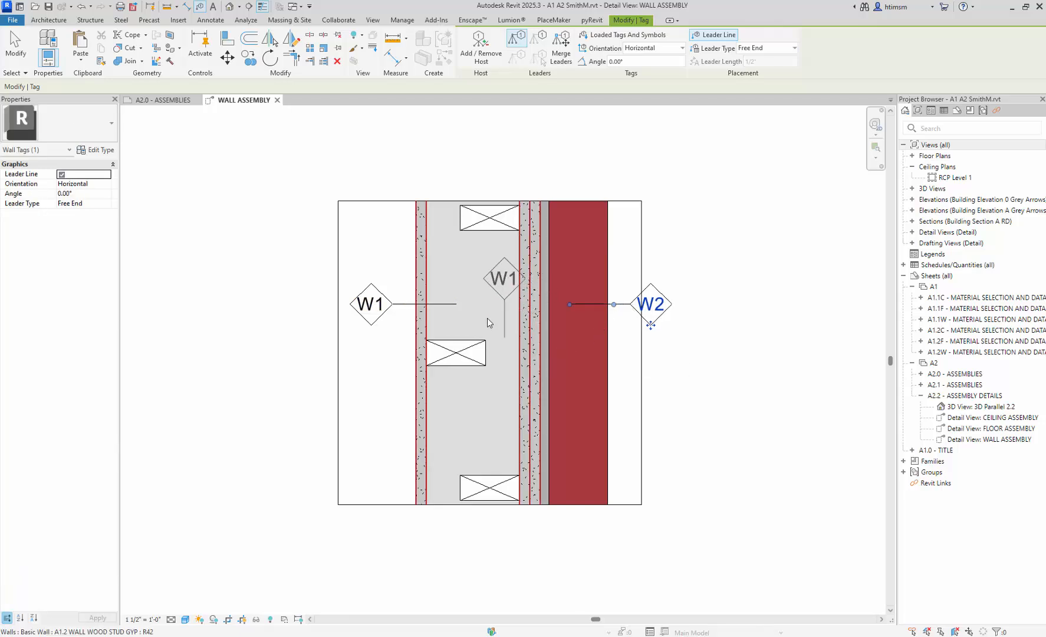
pyautogui.press('Escape')
pyautogui.press('Escape')
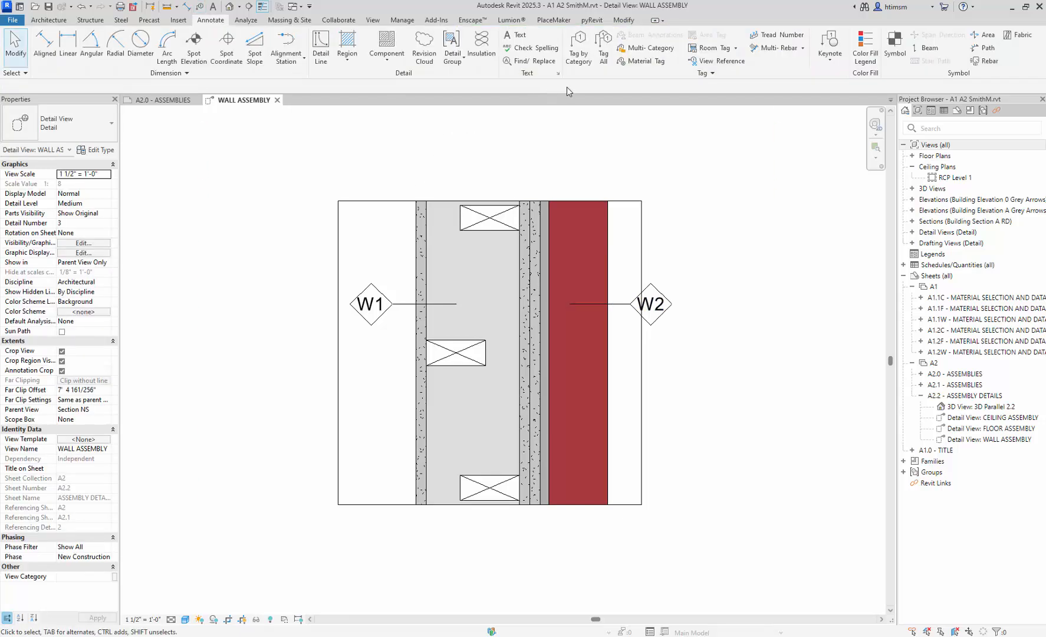
# Tag the red panel's material with the Material Tag Description type, placing its text outside the wall on a horizontal leader.
pyautogui.click(644, 61)
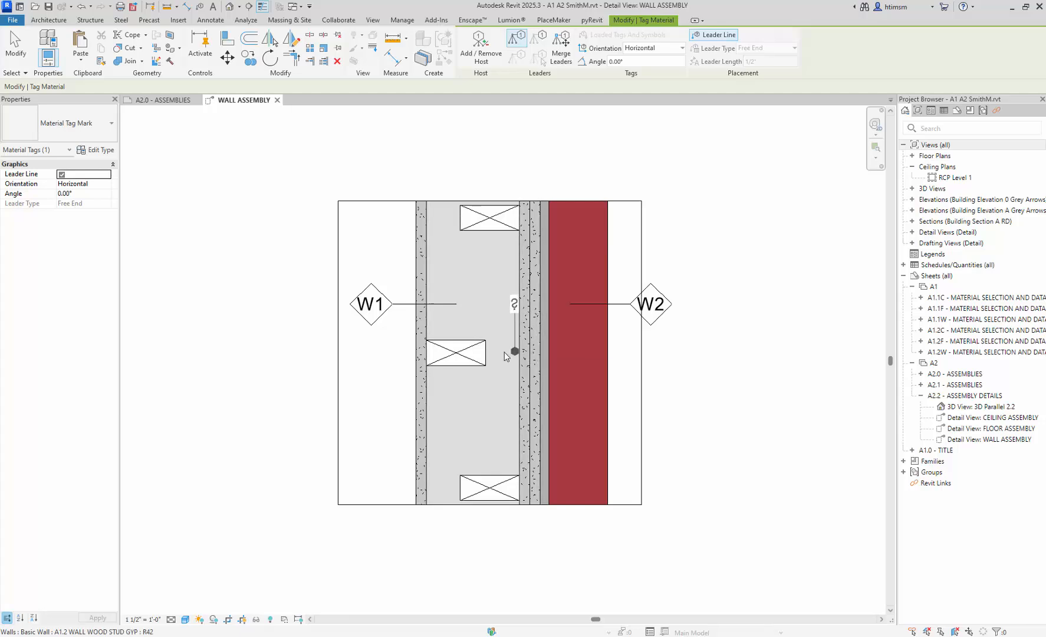
pyautogui.click(104, 134)
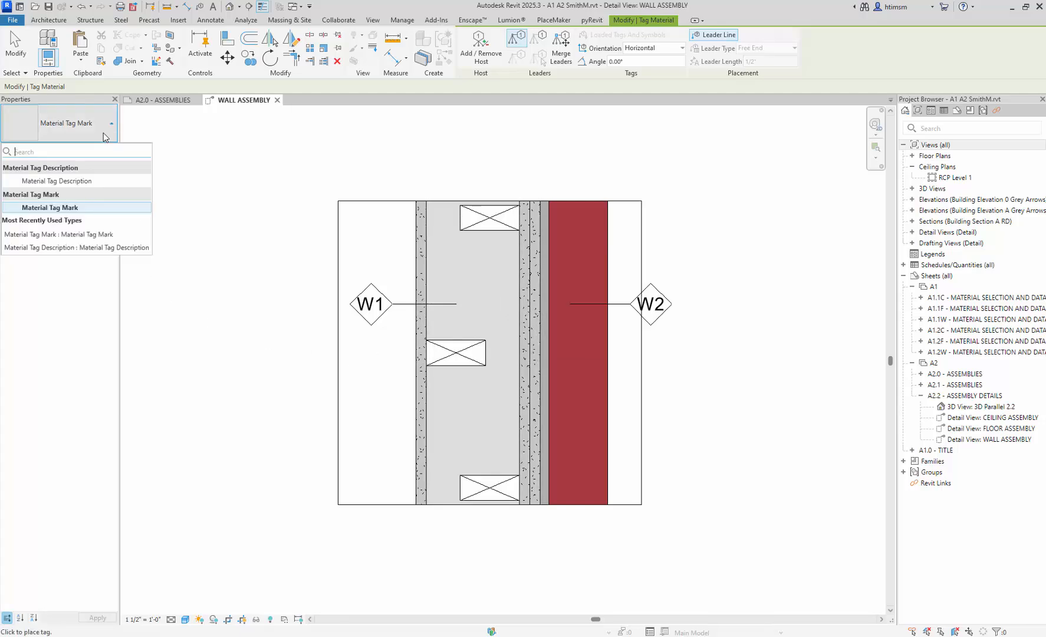
pyautogui.click(83, 183)
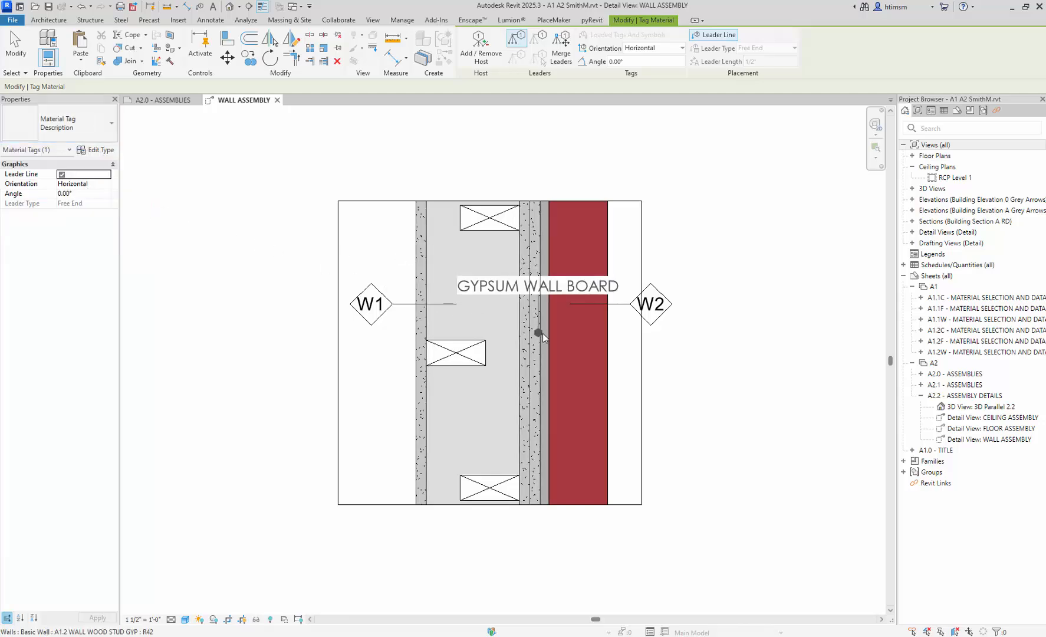
pyautogui.click(577, 397)
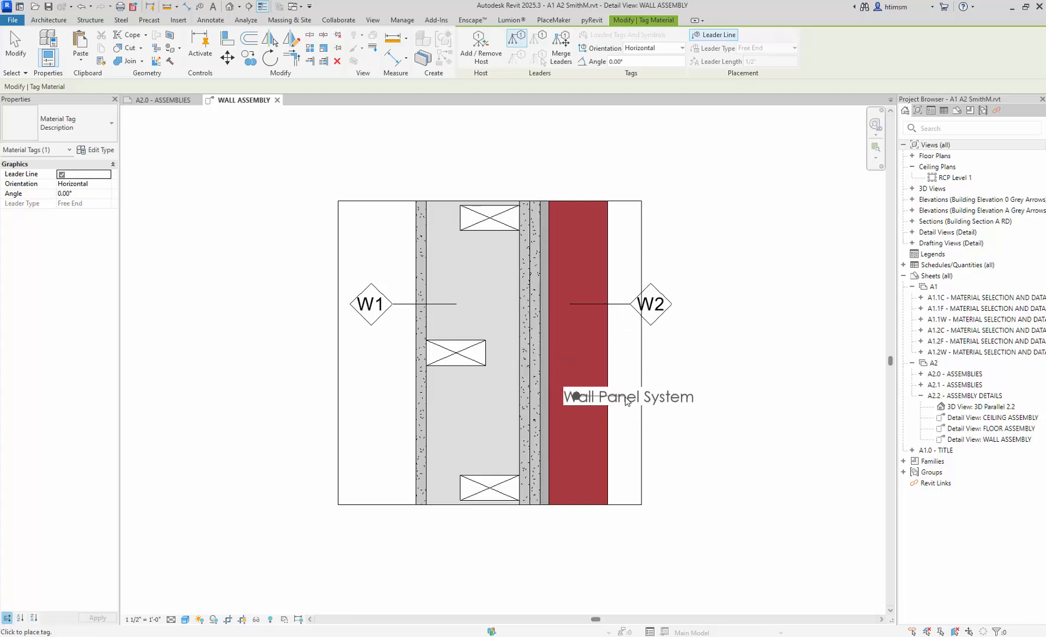
pyautogui.click(684, 399)
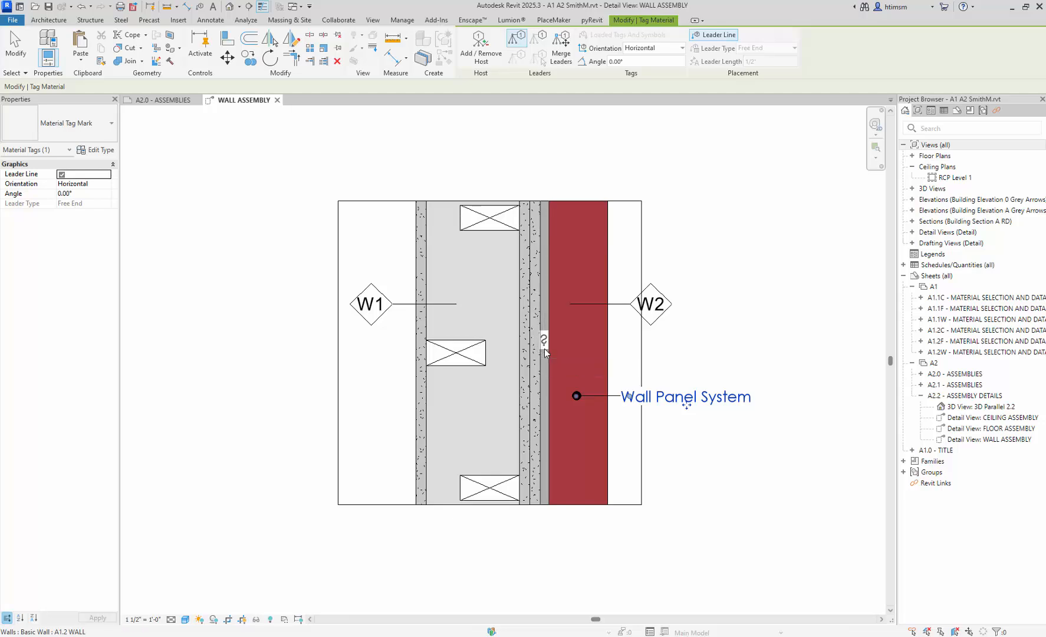
# Add Material Tag Mark tags with horizontal leaders to the thin layer behind the panel and to all three gypsum board layers.
pyautogui.click(544, 350)
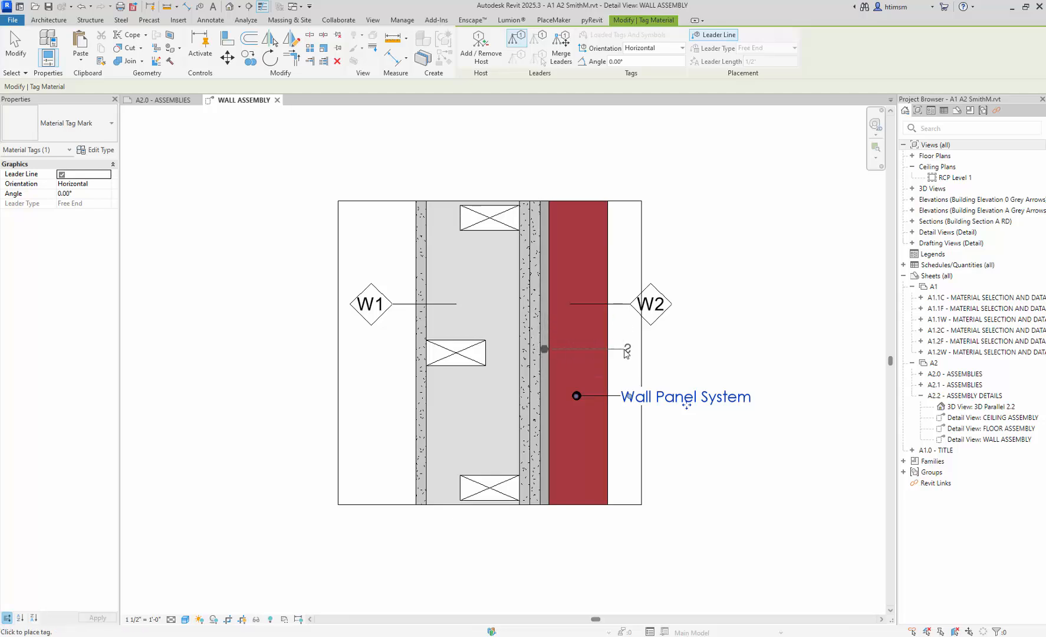
pyautogui.click(627, 354)
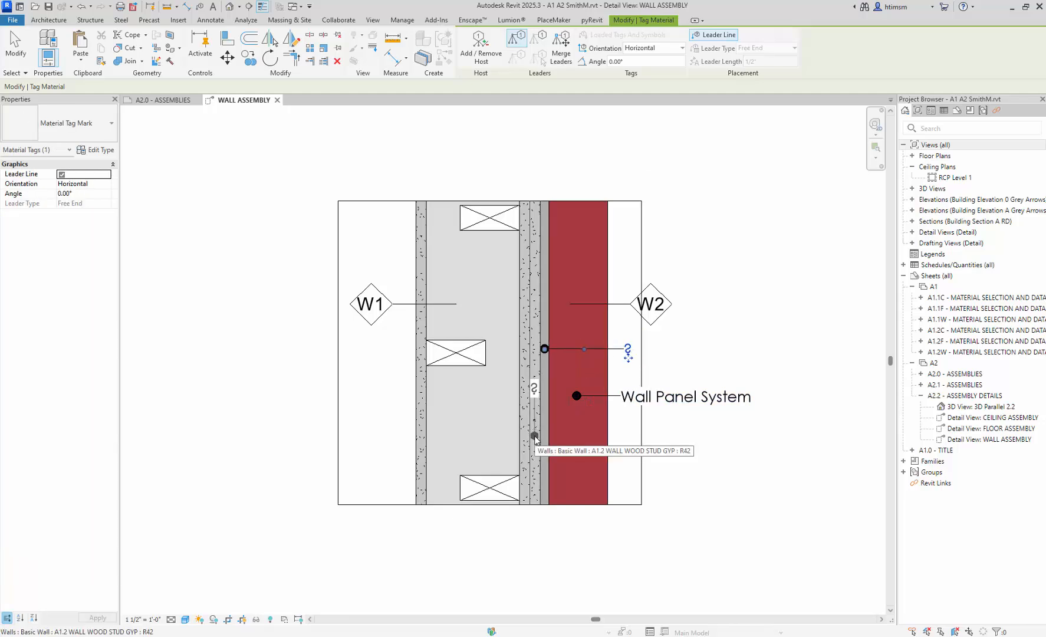
pyautogui.click(535, 436)
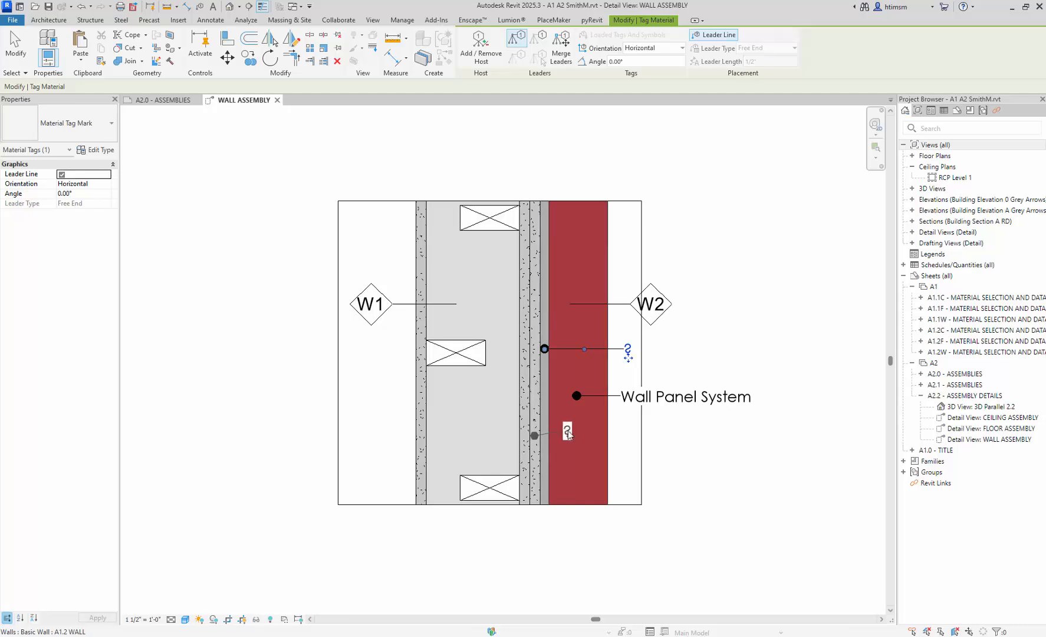
pyautogui.click(627, 437)
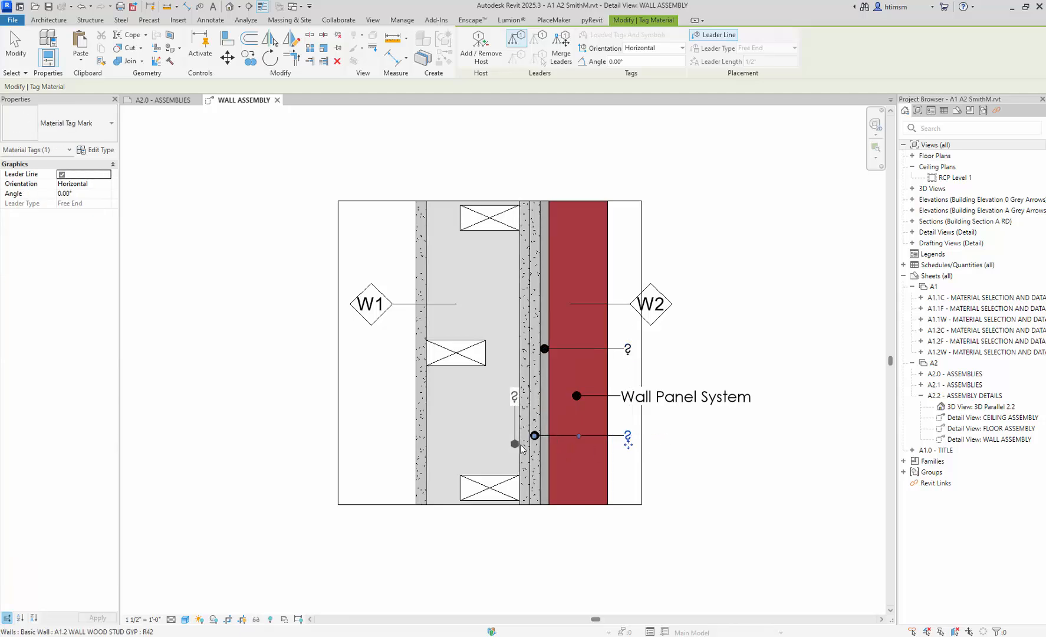
pyautogui.click(526, 470)
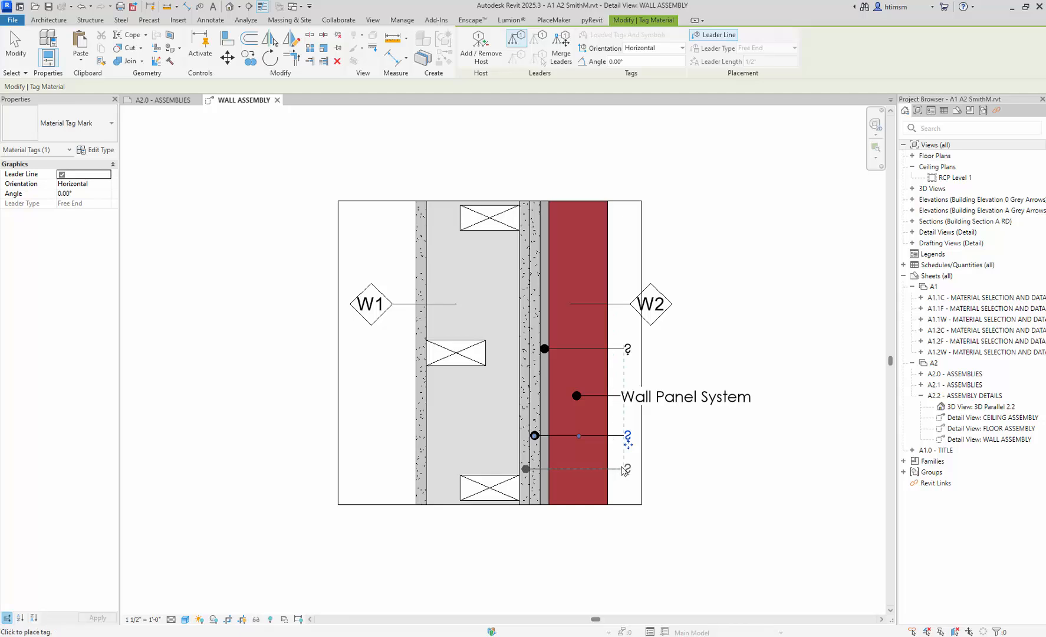
pyautogui.click(626, 470)
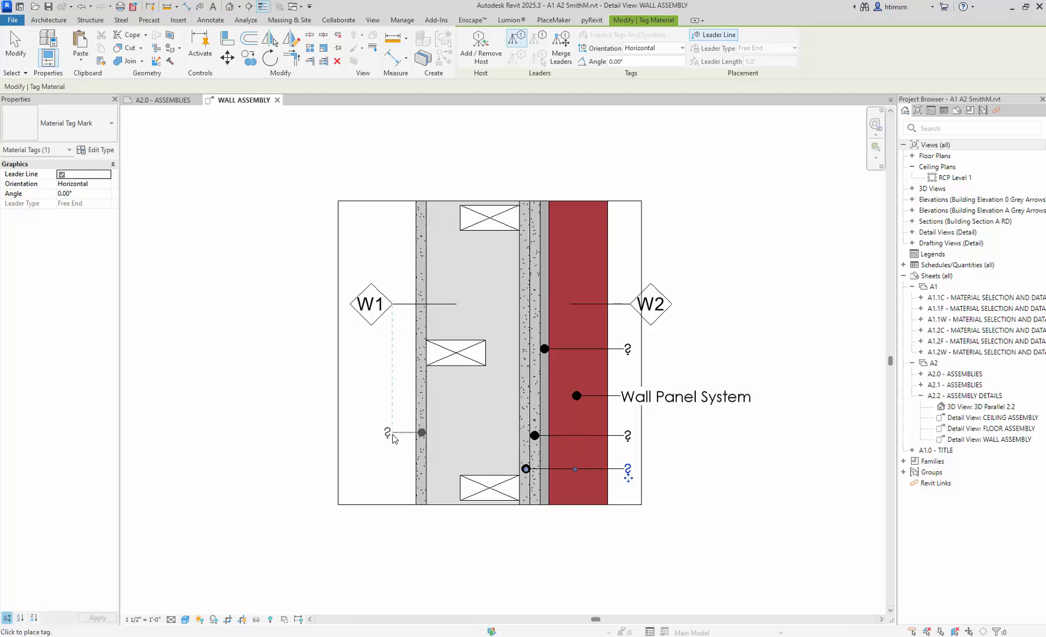
pyautogui.click(395, 435)
pyautogui.press('Escape')
pyautogui.press('Escape')
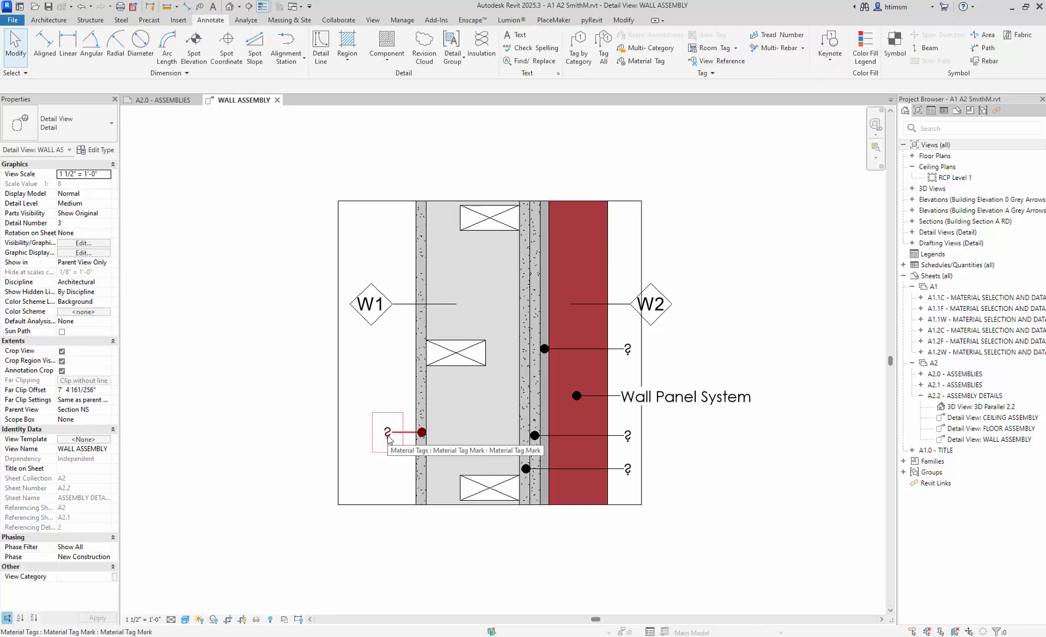
# Set the material mark in the single gypsum board layer's tag to 5/8" GYP BOARD.
pyautogui.click(389, 439)
pyautogui.click(388, 432)
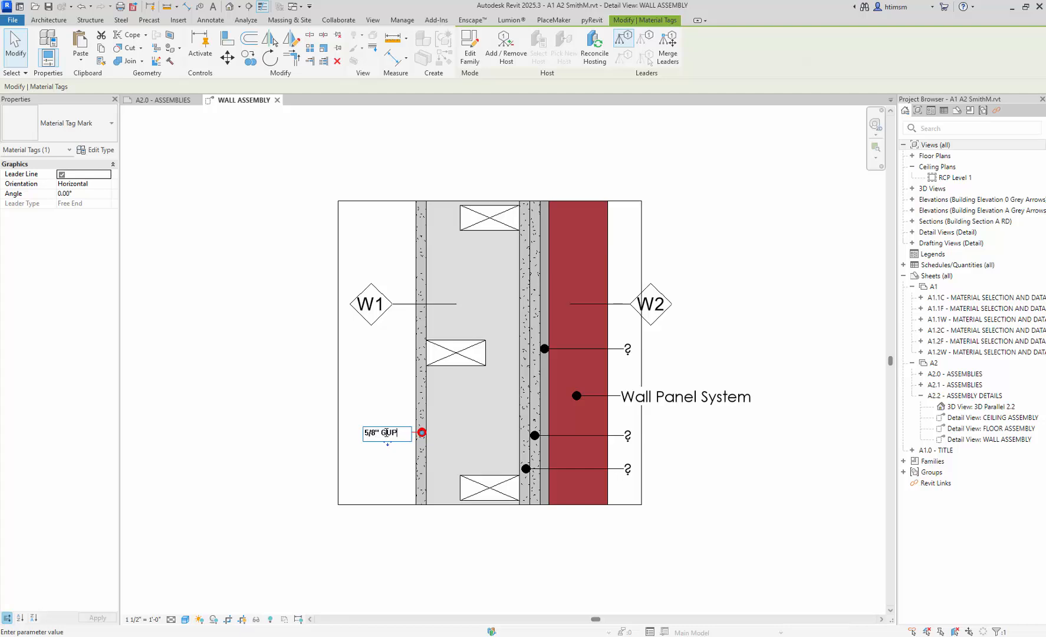
pyautogui.write('YP Board')
pyautogui.press('Return')
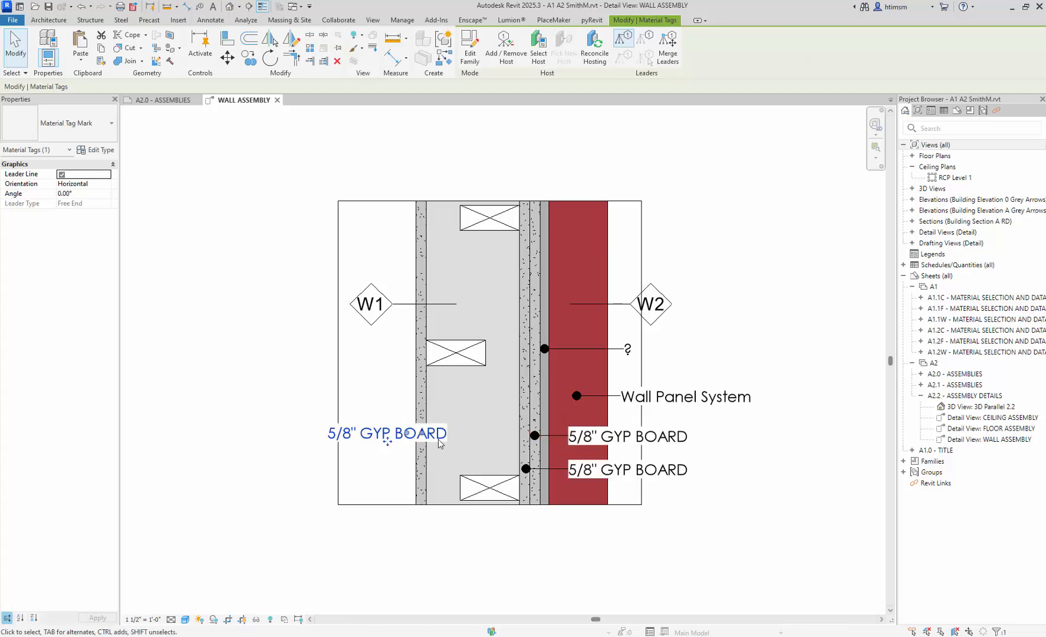
# Move the single gypsum board layer's tag clear of the wall and straighten its leader to horizontal.
pyautogui.click(384, 443)
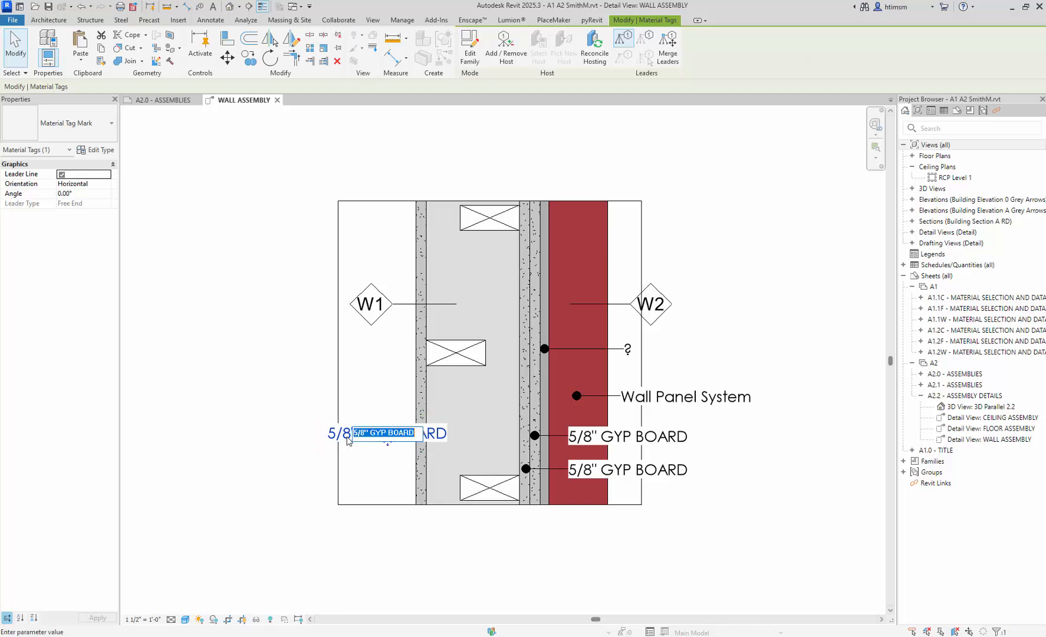
pyautogui.click(378, 451)
pyautogui.moveTo(384, 445); pyautogui.dragTo(332, 446)
pyautogui.scroll(2, 386, 453)
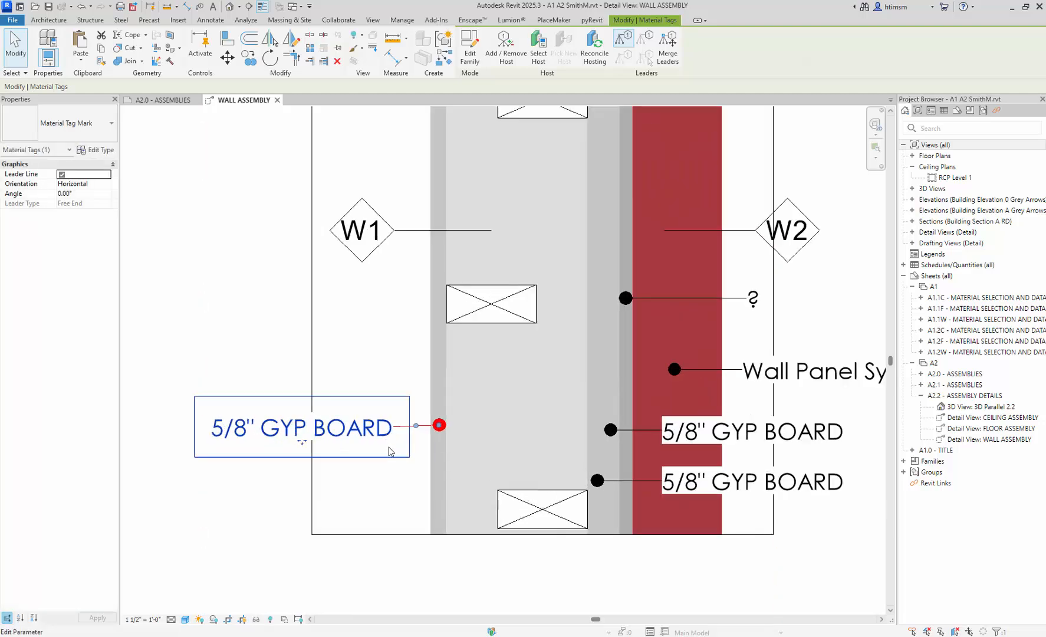
pyautogui.moveTo(303, 444); pyautogui.dragTo(302, 441)
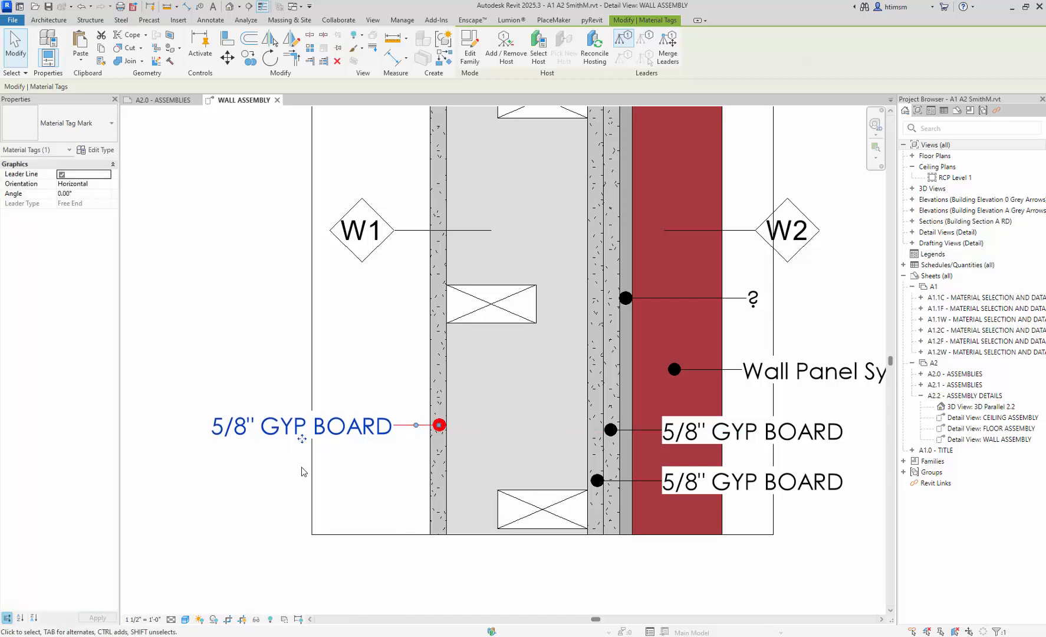
pyautogui.click(371, 476)
# Move both tags of the double gypsum board layer outward past the red panel and align their text with each other.
pyautogui.scroll(-1, 370, 474)
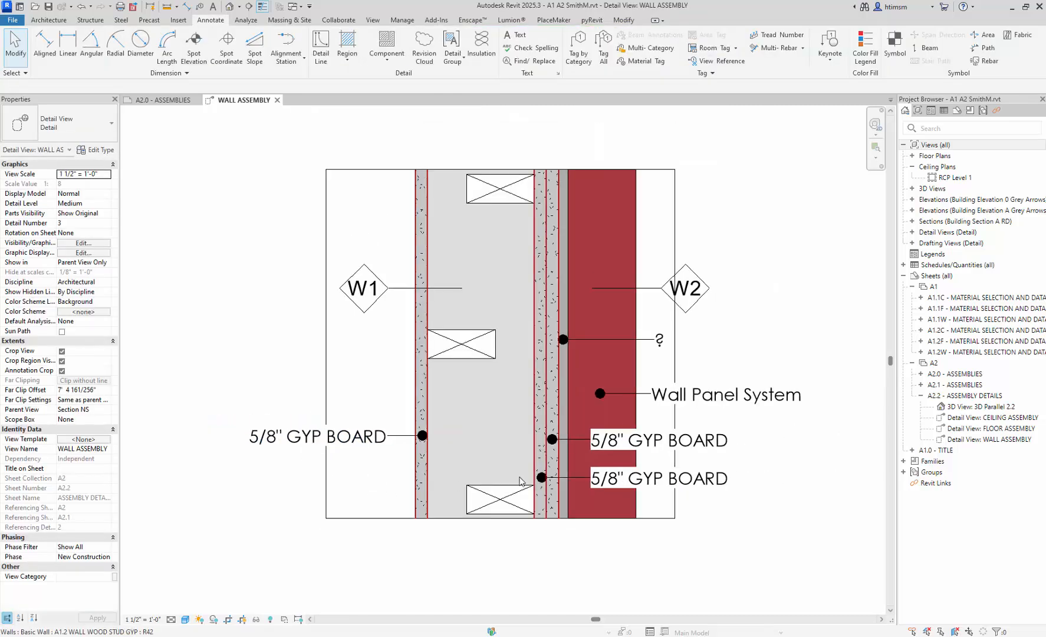
pyautogui.click(659, 439)
pyautogui.moveTo(659, 444); pyautogui.dragTo(729, 454)
pyautogui.click(679, 487)
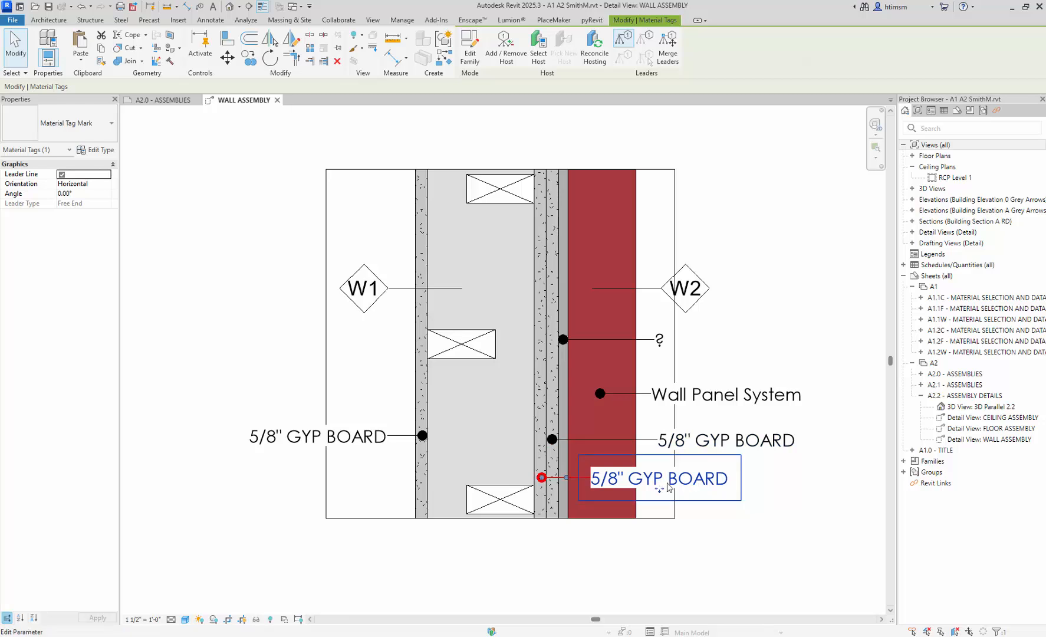
pyautogui.moveTo(680, 488); pyautogui.dragTo(741, 489)
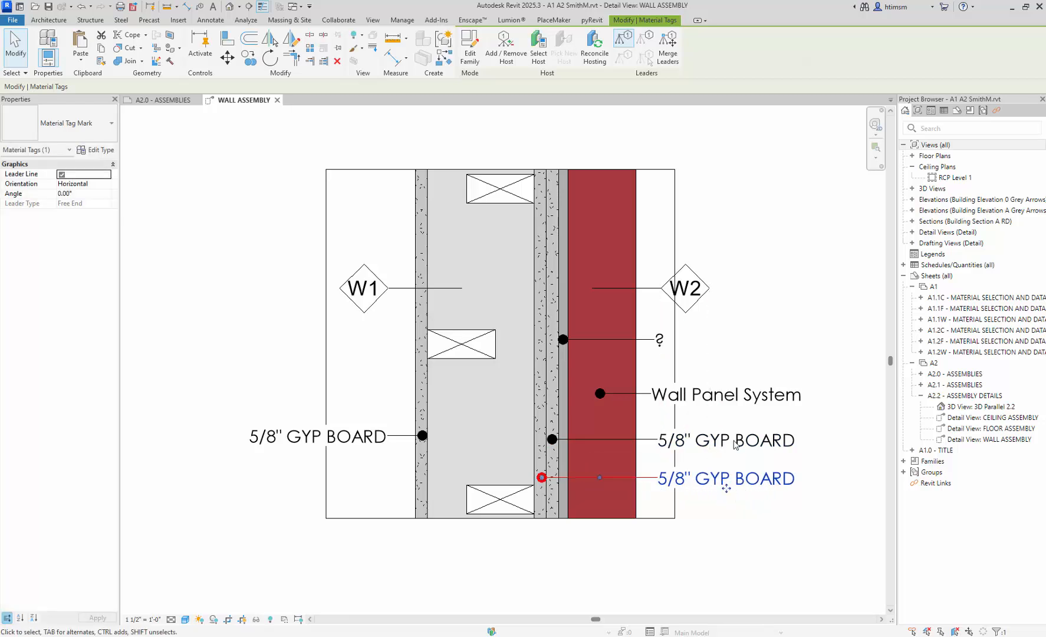
pyautogui.click(720, 524)
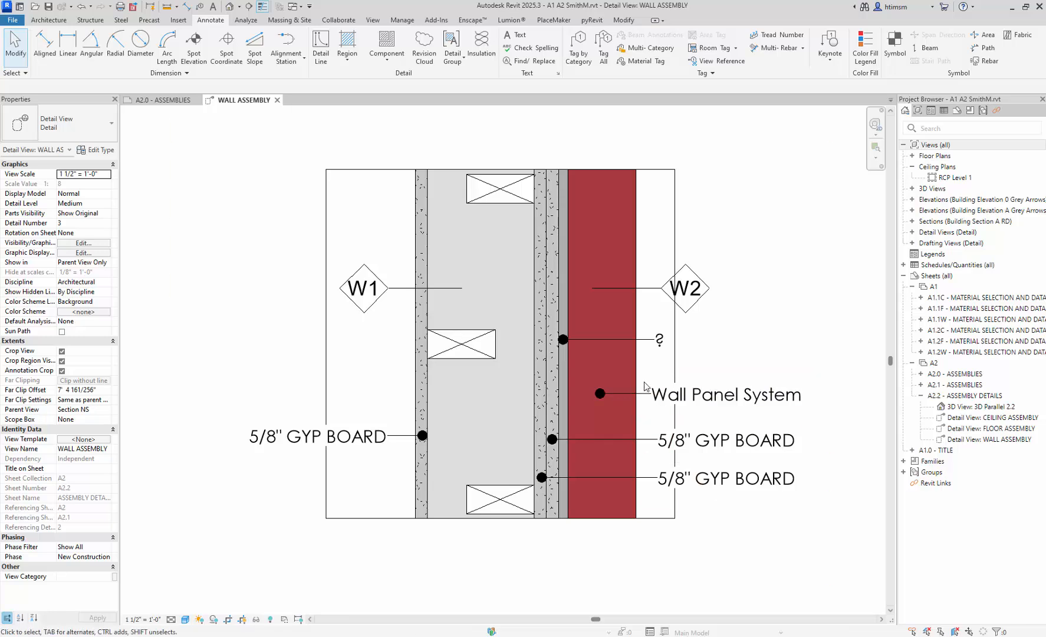
# Set the thin layer's material mark to METAL FURRING through its tag and move the tag outward past the red panel.
pyautogui.click(660, 346)
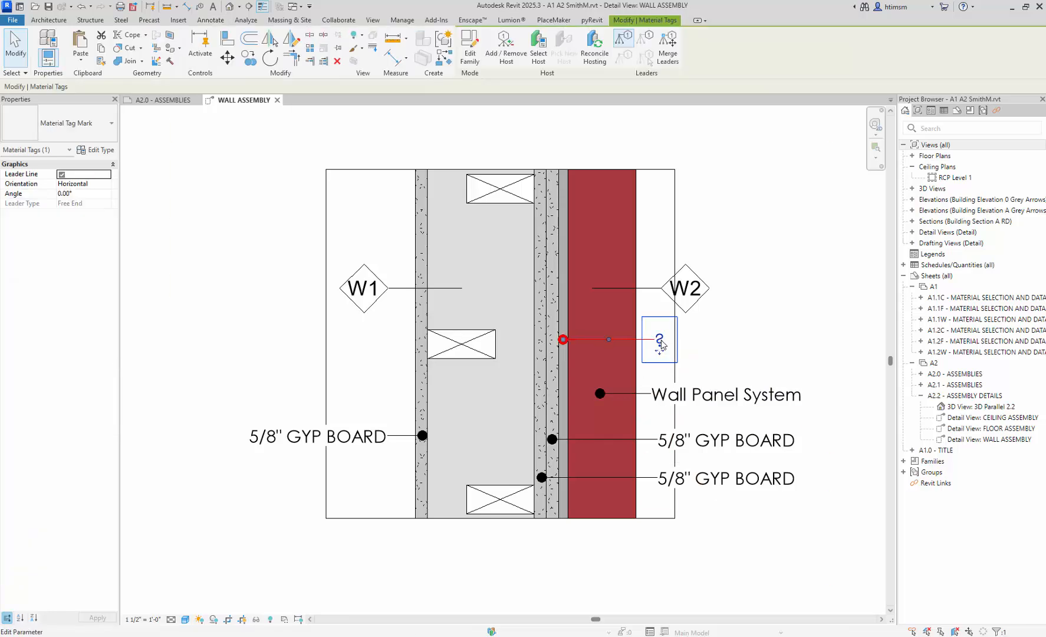
pyautogui.click(661, 345)
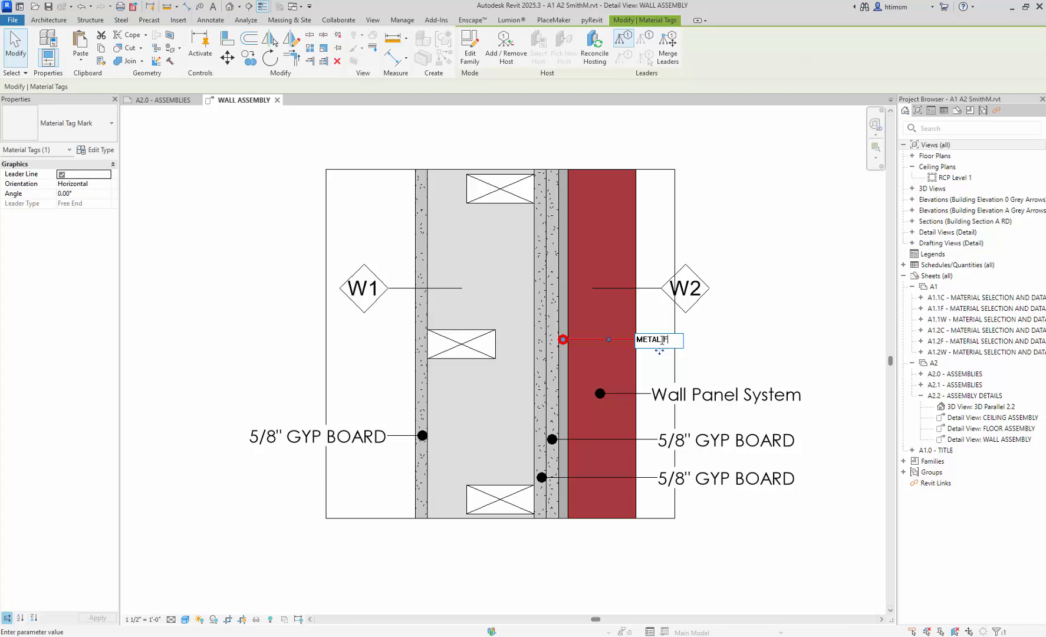
pyautogui.write('METAL FURRING')
pyautogui.click(747, 334)
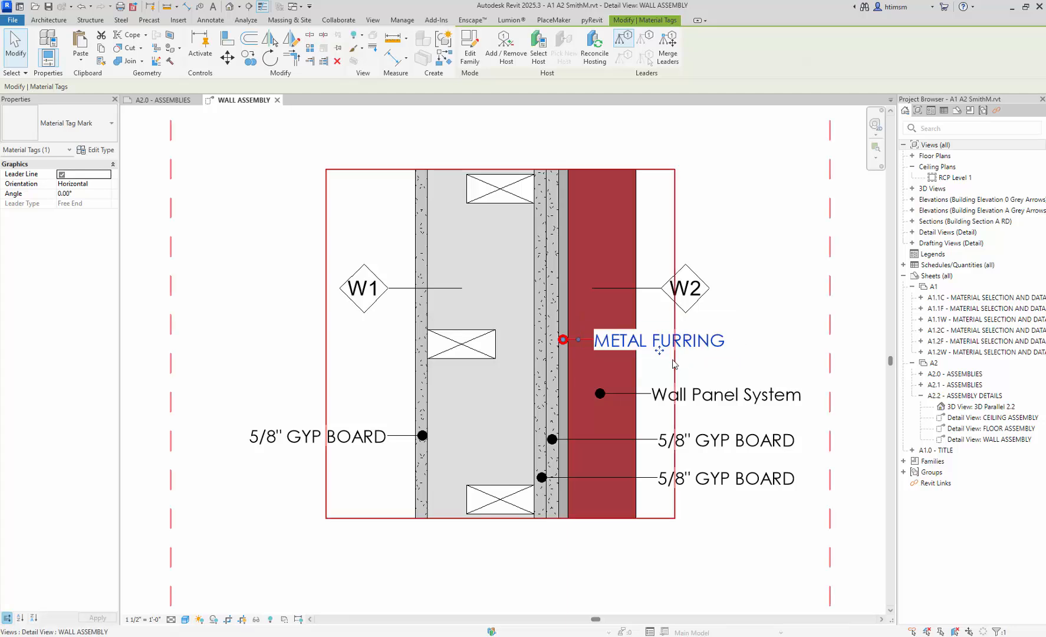
pyautogui.moveTo(662, 356); pyautogui.dragTo(718, 356)
# Change the red panel's material tag text to WALL TILE and move the tag back in line with the METAL FURRING tag.
pyautogui.click(714, 401)
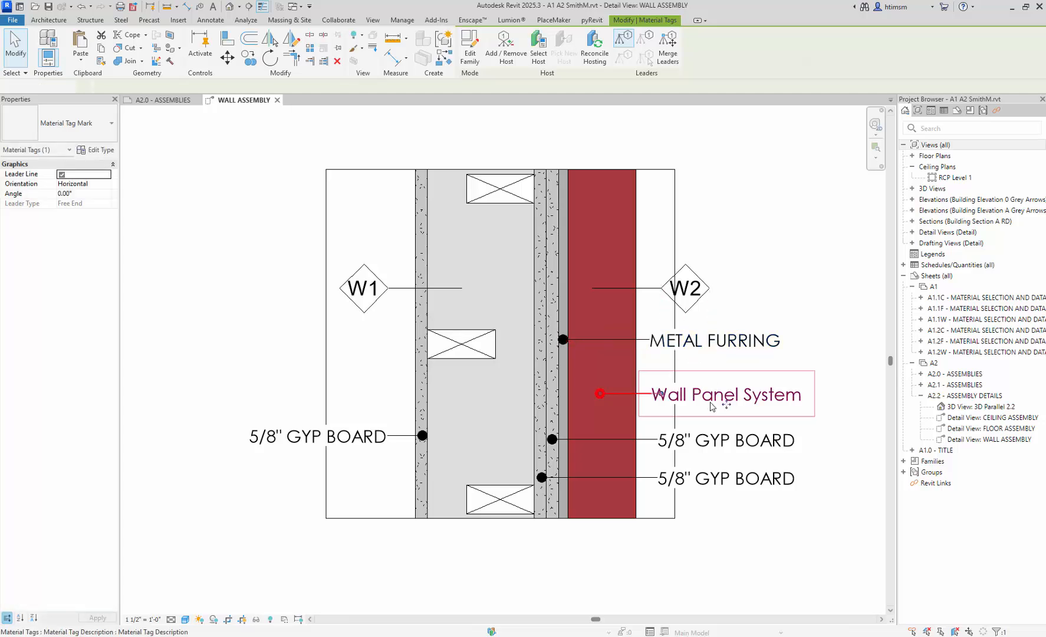
pyautogui.click(714, 399)
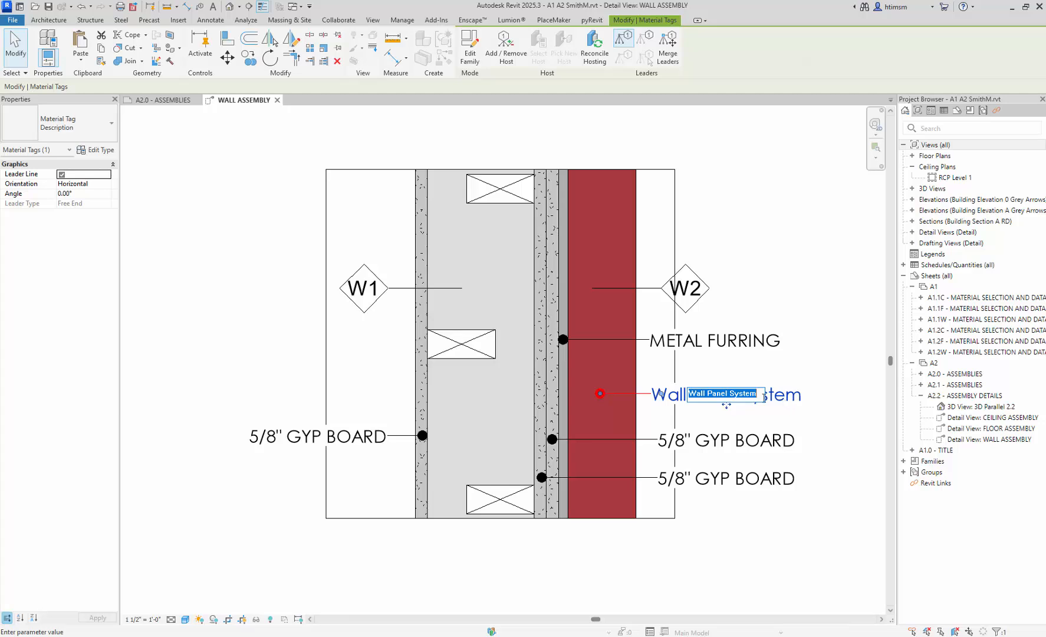
pyautogui.write('WALL TILE')
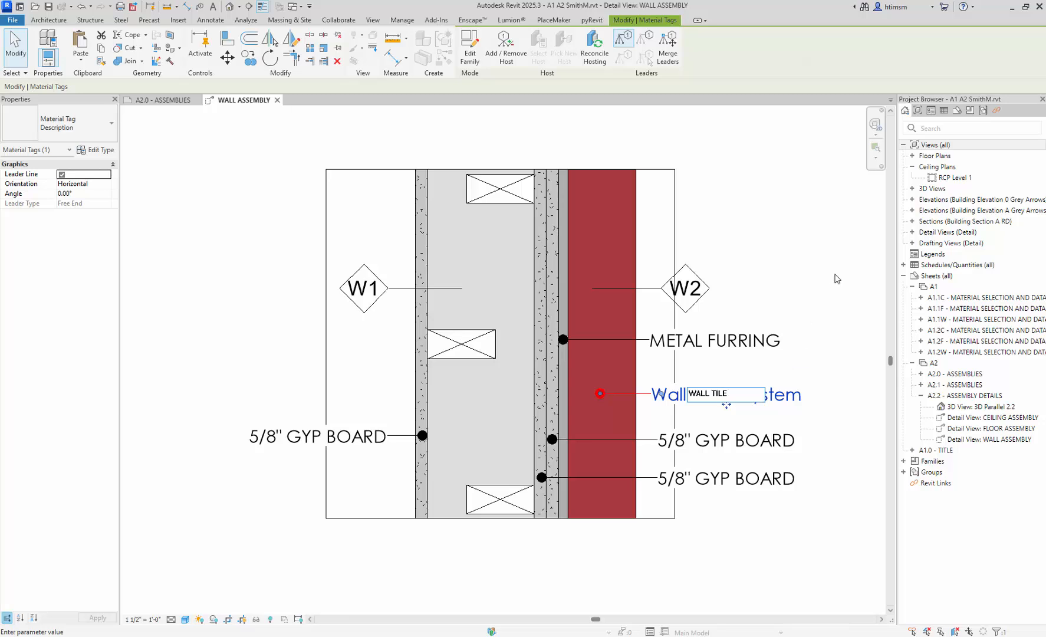
pyautogui.click(795, 278)
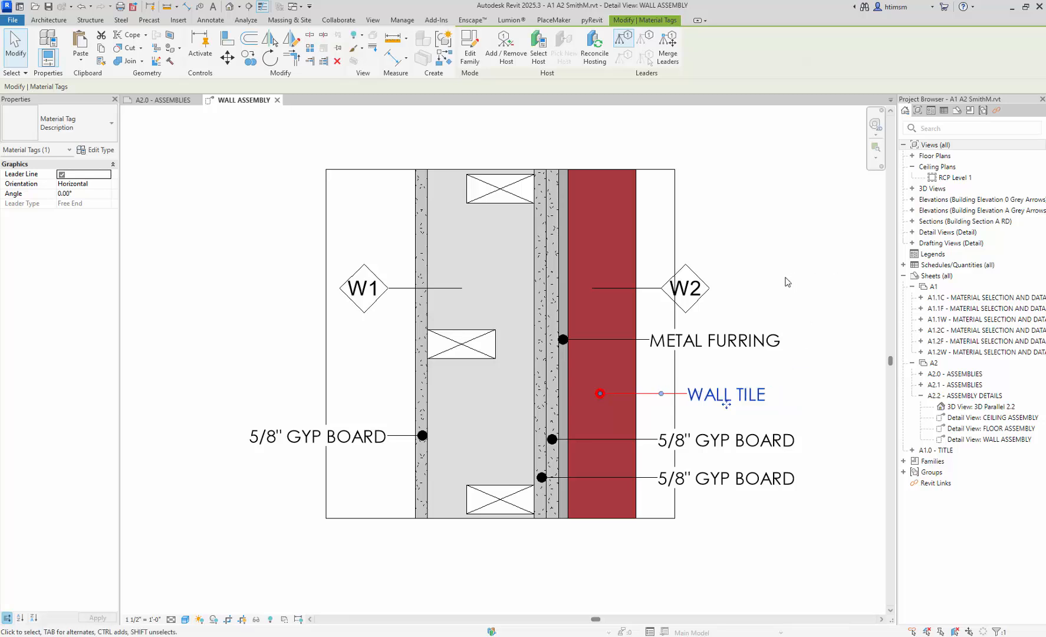
pyautogui.click(789, 282)
pyautogui.moveTo(739, 400); pyautogui.dragTo(694, 405)
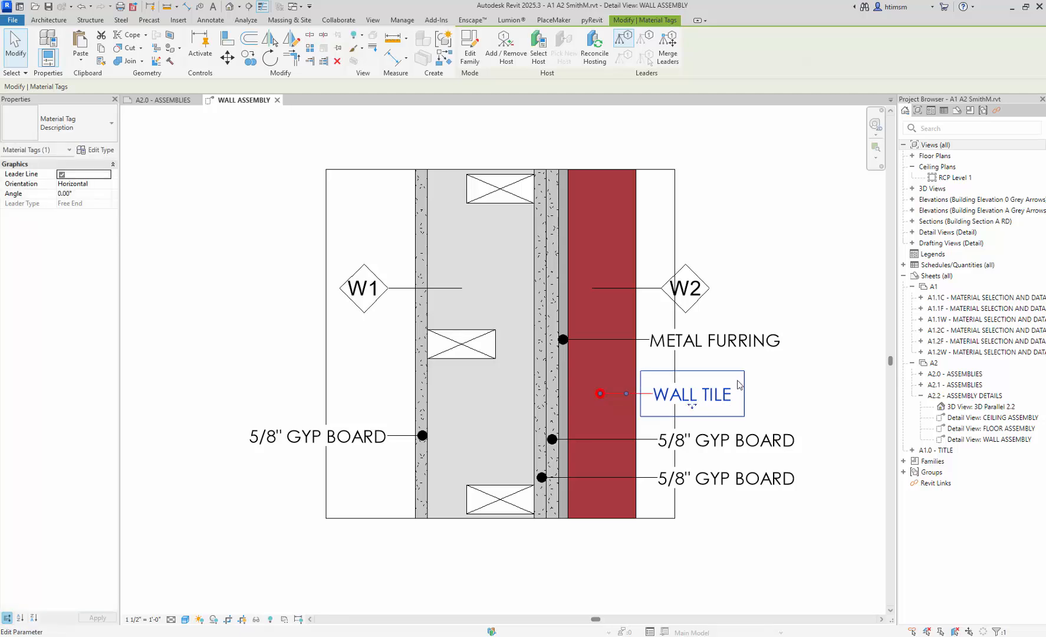
pyautogui.click(791, 370)
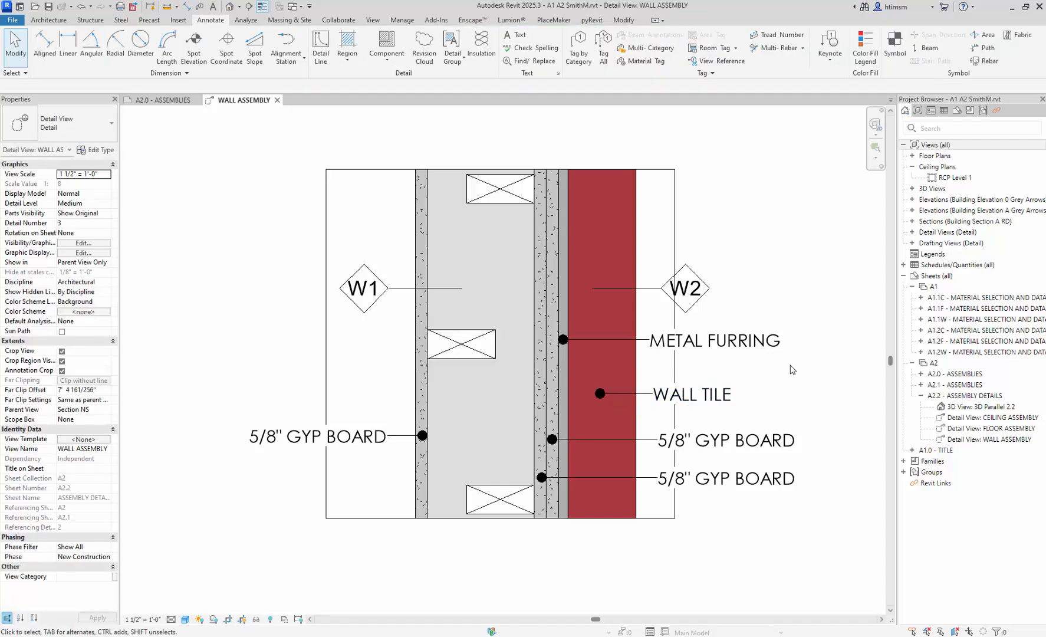